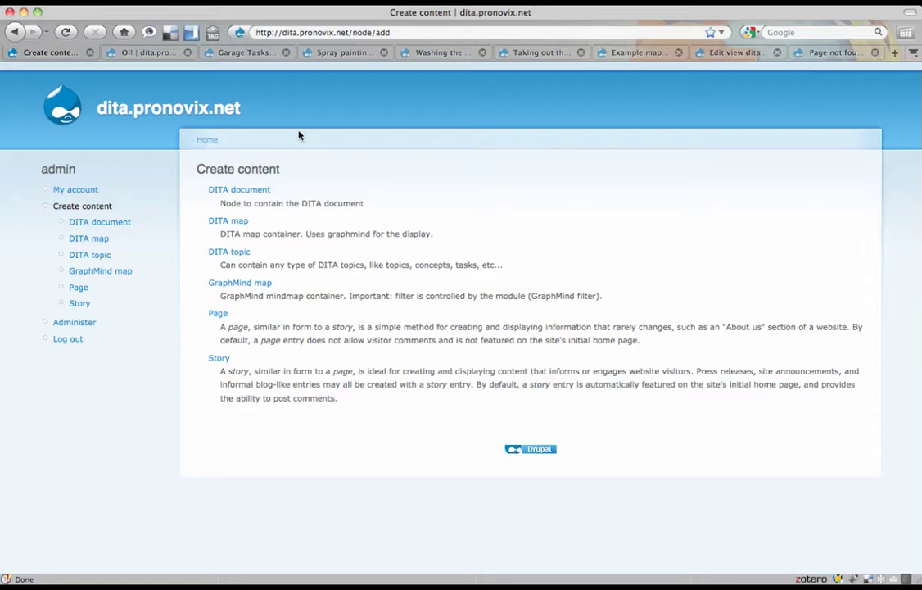
# - Open a blank Create DITA document form and scroll through its fields
pyautogui.click(232, 192)
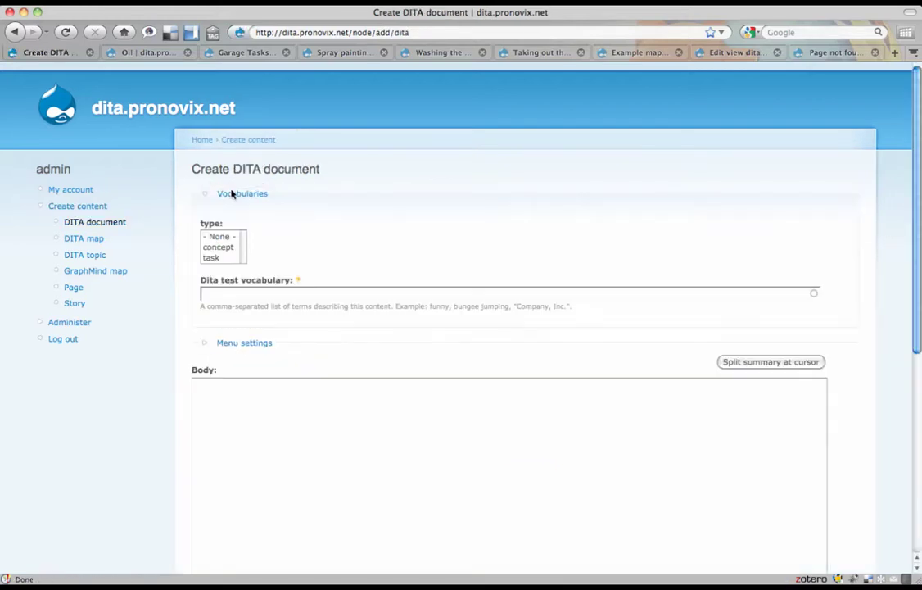
pyautogui.scroll(-5, 233, 192)
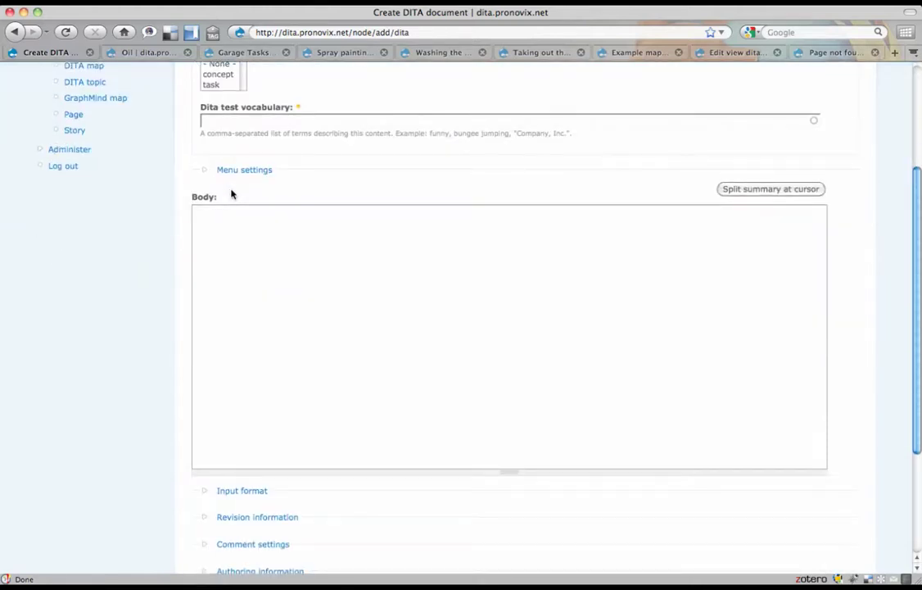
pyautogui.scroll(5, 233, 193)
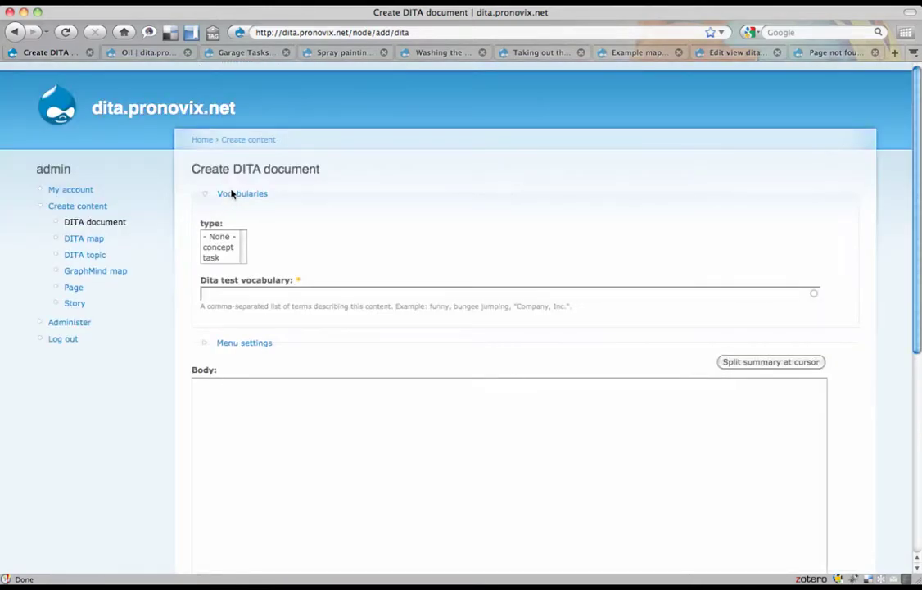
pyautogui.scroll(-2, 233, 193)
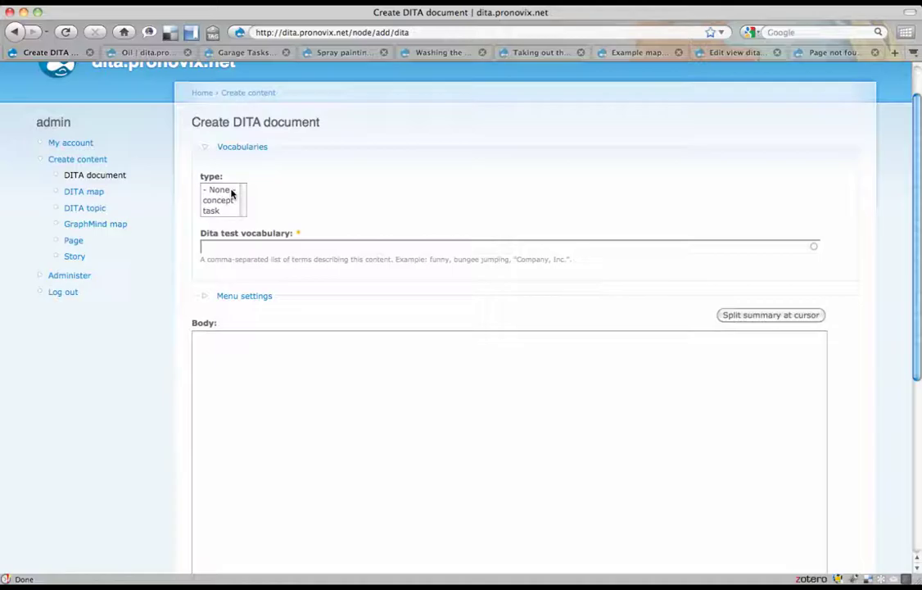
# - Select the entire tools.dita source in the XML editor, then return to the form
pyautogui.hotkey('ctrl', 'Left')
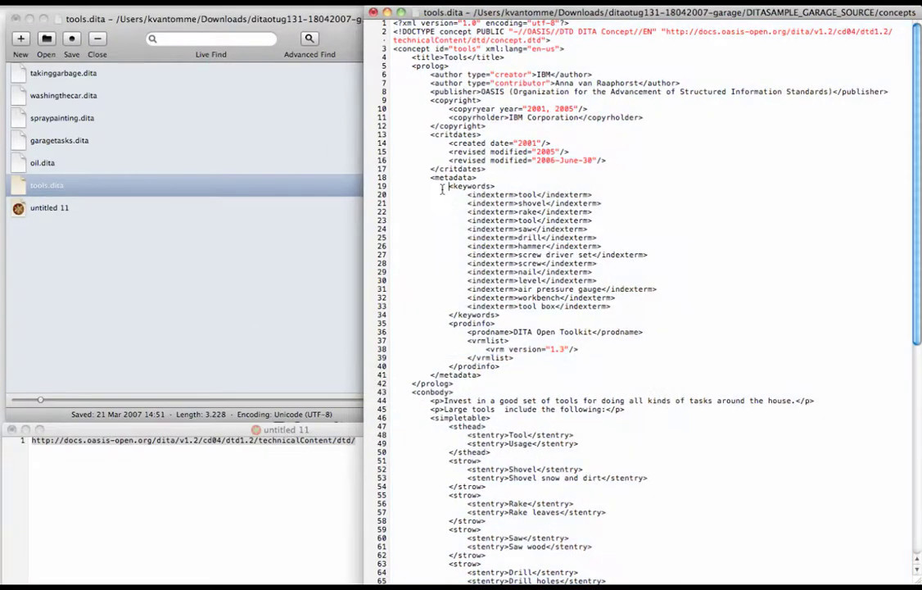
pyautogui.press('super+a')
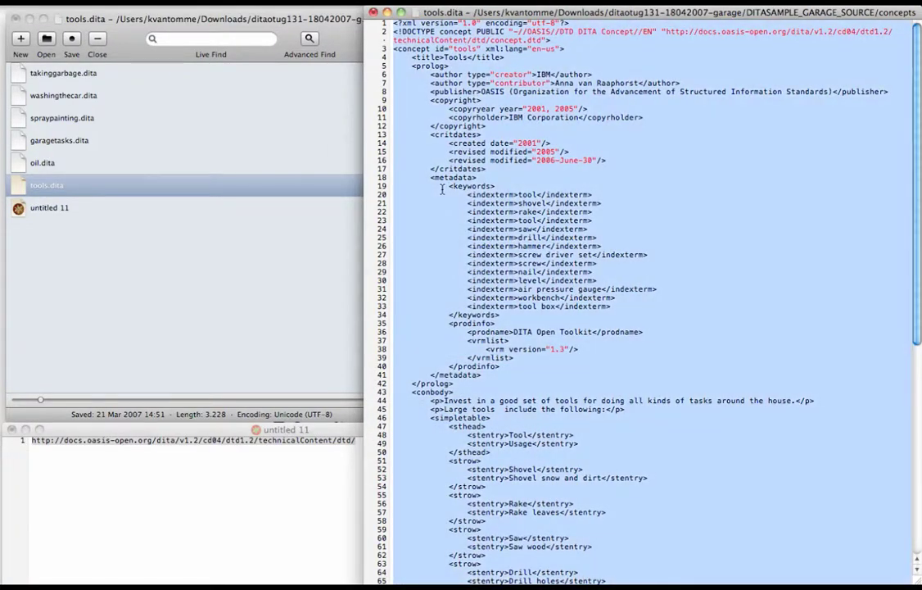
pyautogui.hotkey('ctrl', 'Right')
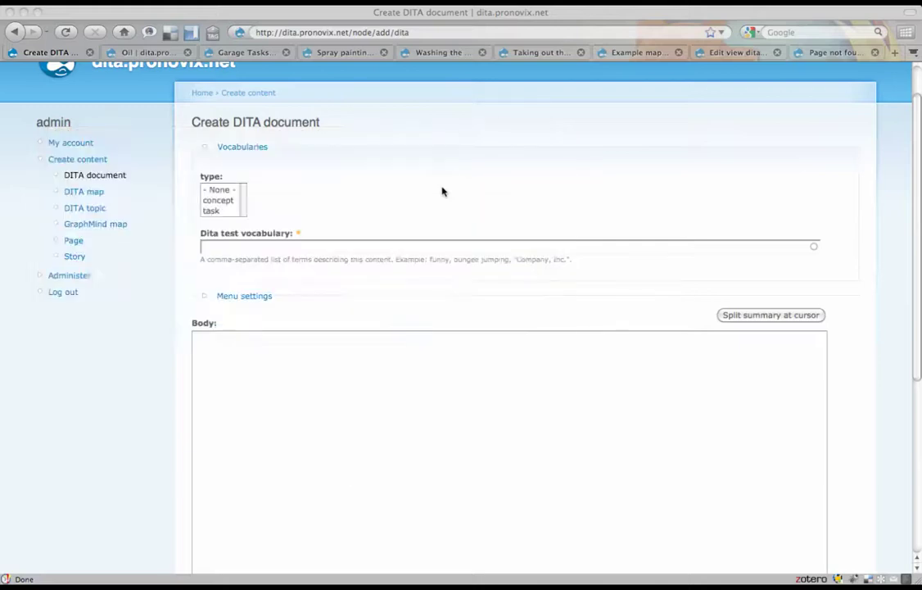
# - Paste the copied tools.dita concept XML, titled Tools, into the Body field
pyautogui.click(315, 383)
pyautogui.press('super+v')
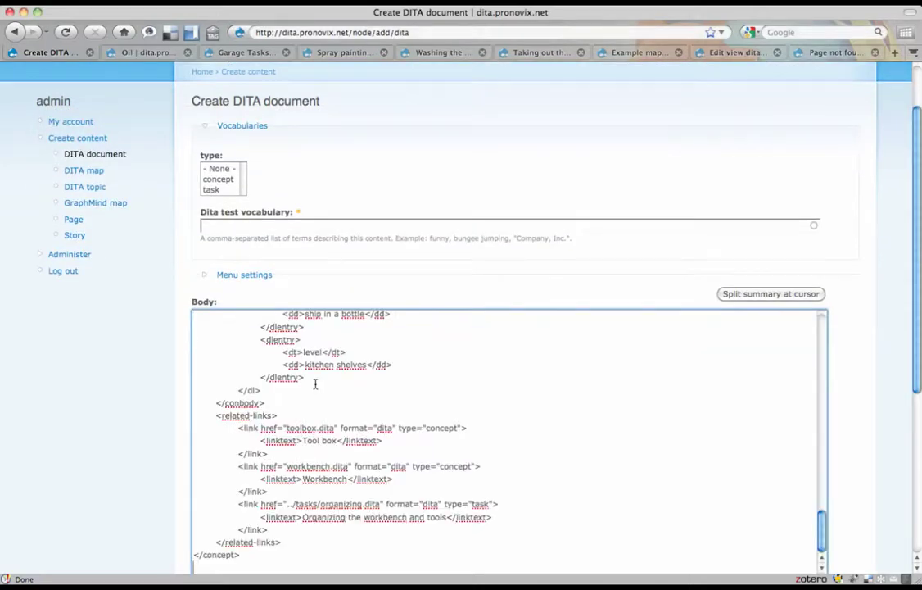
pyautogui.scroll(-5, 314, 384)
pyautogui.scroll(15, 314, 382)
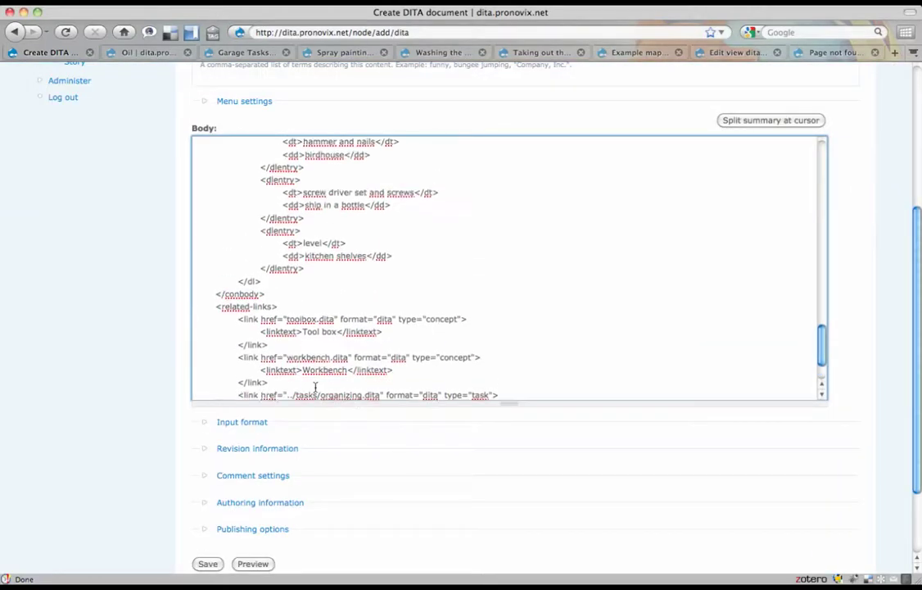
pyautogui.scroll(5, 101, 359)
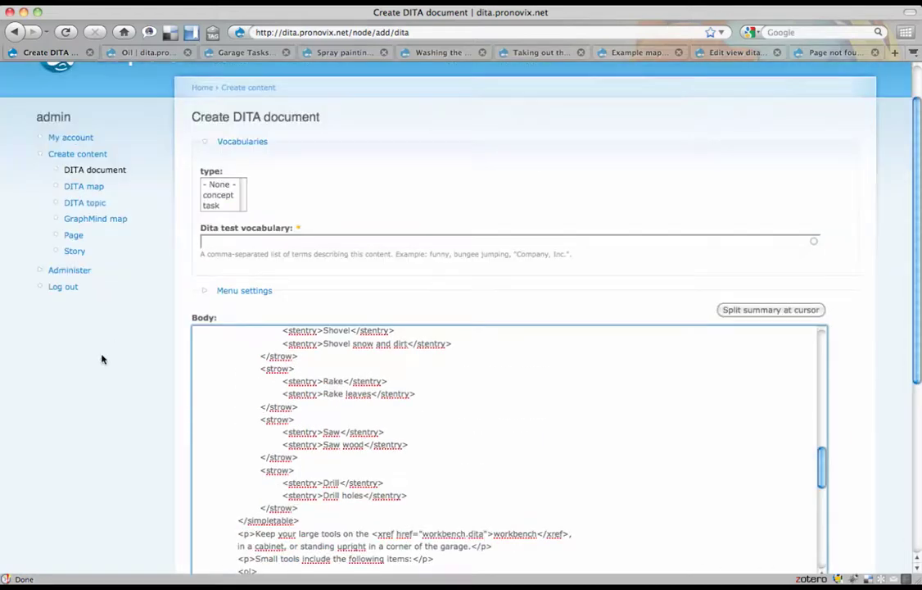
pyautogui.scroll(1, 101, 358)
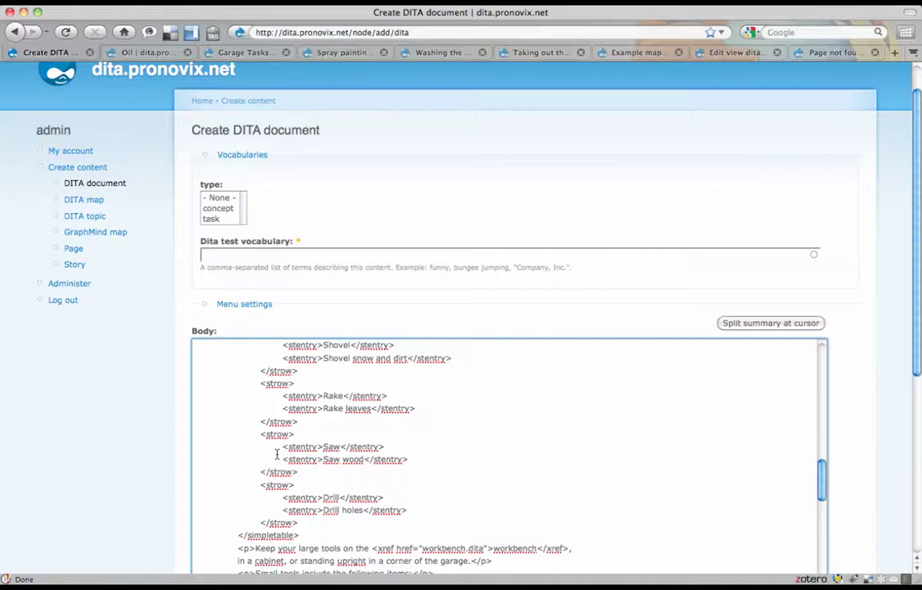
pyautogui.scroll(15, 278, 449)
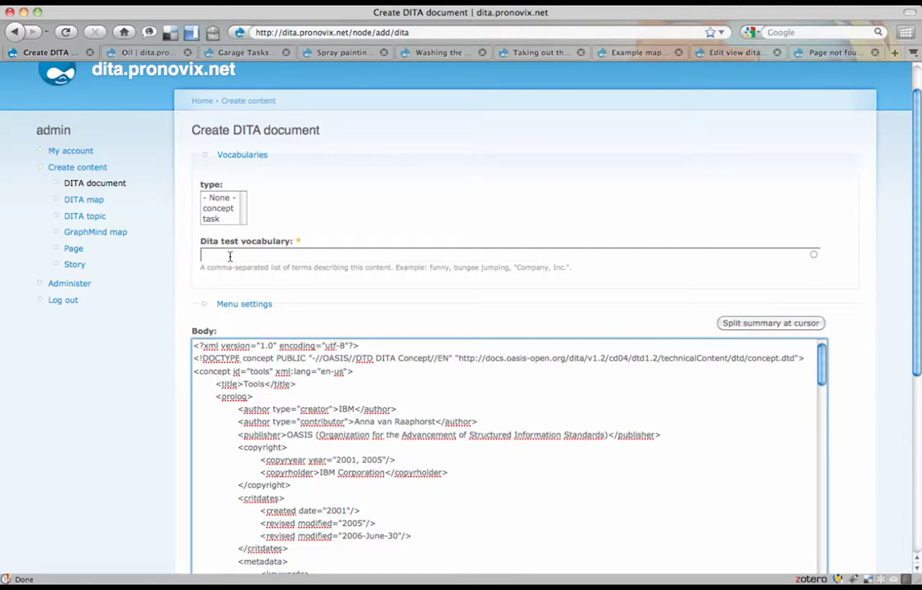
# - Save the Tools document as type concept with vocabulary terms tools and garage
pyautogui.click(225, 211)
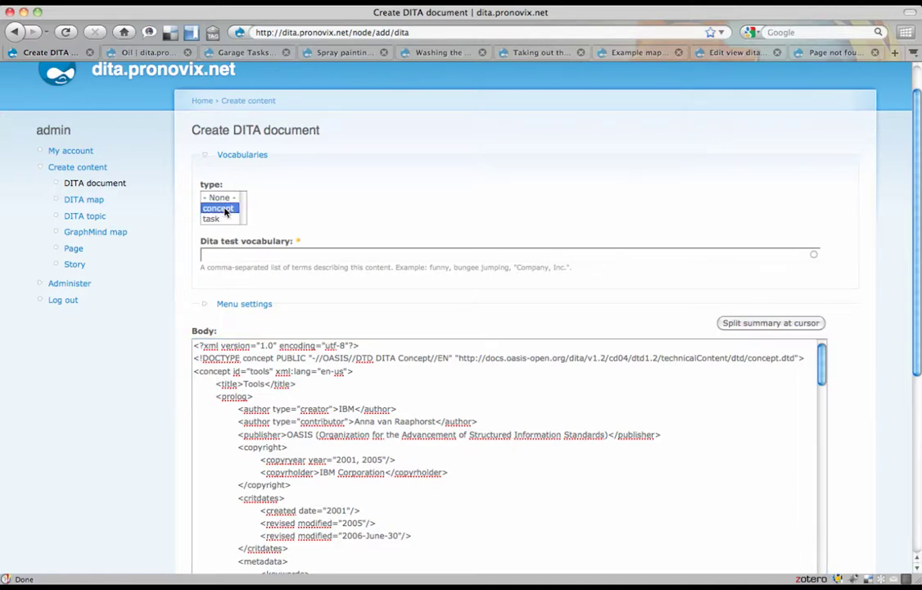
pyautogui.click(230, 252)
pyautogui.write('tools')
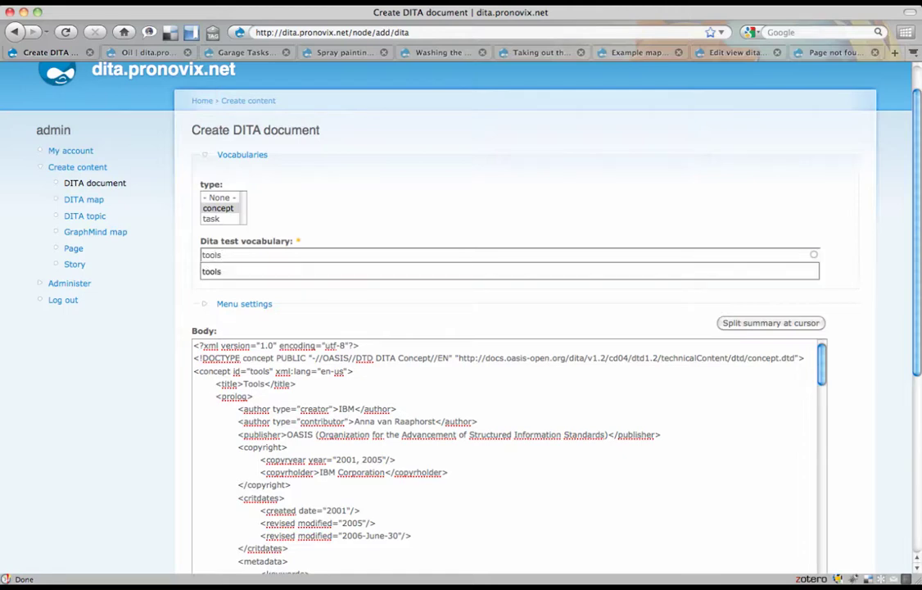
pyautogui.click(222, 273)
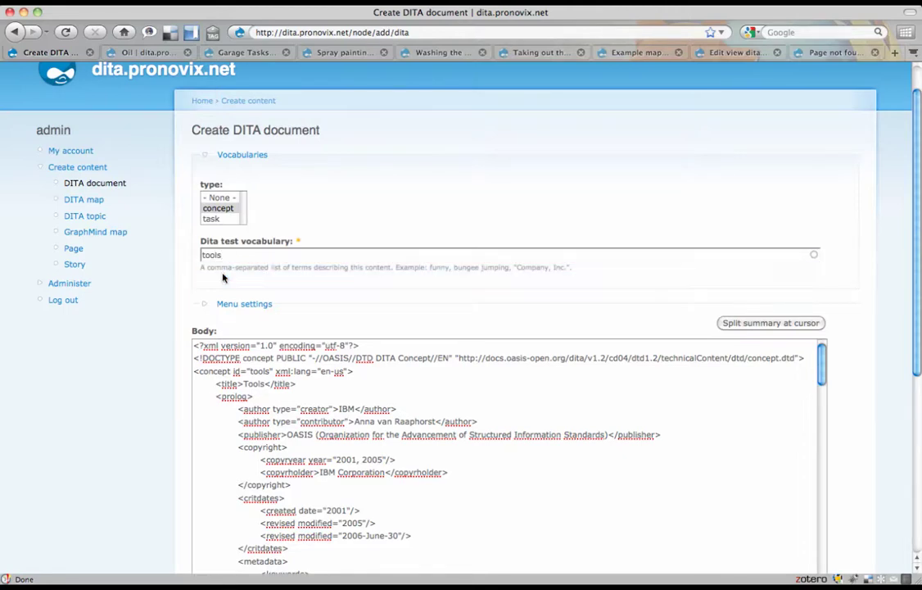
pyautogui.write(', garage')
pyautogui.press('Down')
pyautogui.press('Return')
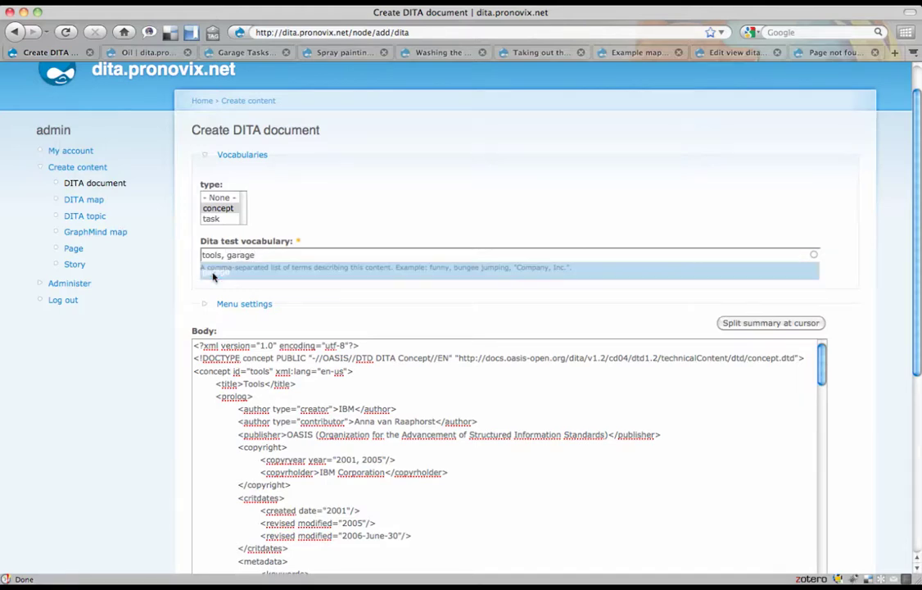
pyautogui.scroll(-8, 208, 466)
pyautogui.click(207, 465)
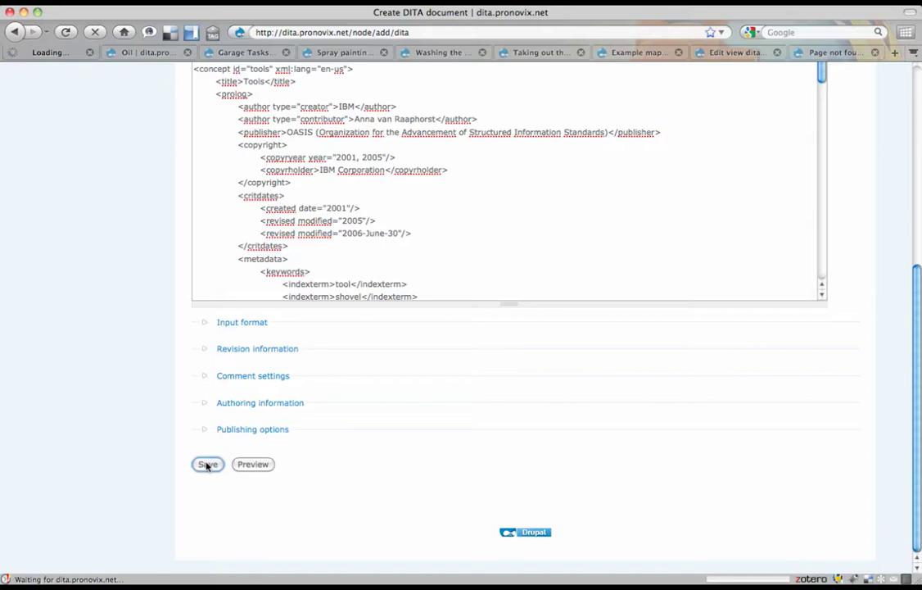
pyautogui.scroll(4, 312, 293)
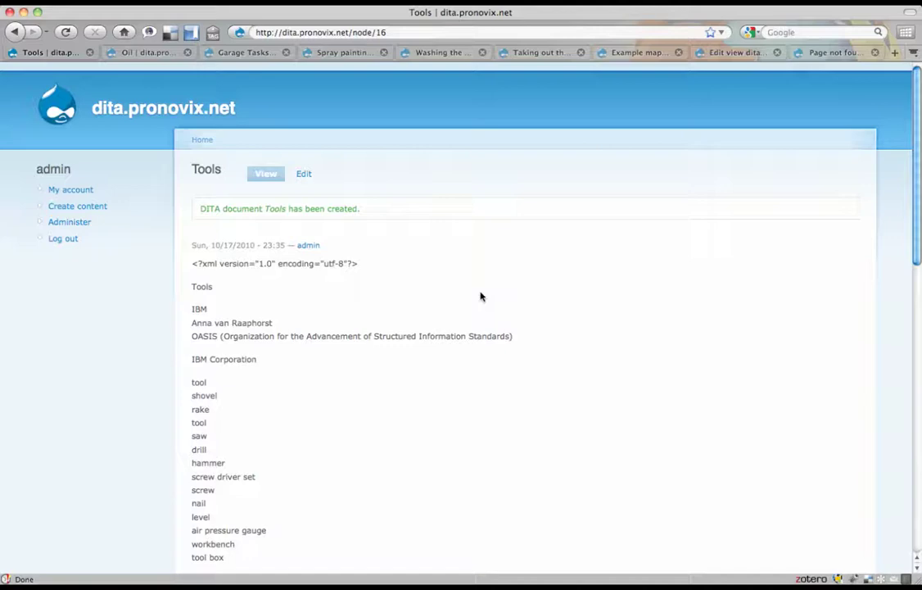
# - Review the Tools page, then the Oil, Garage Tasks, Spray painting, Washing the car and garbage pages
pyautogui.scroll(-10, 481, 296)
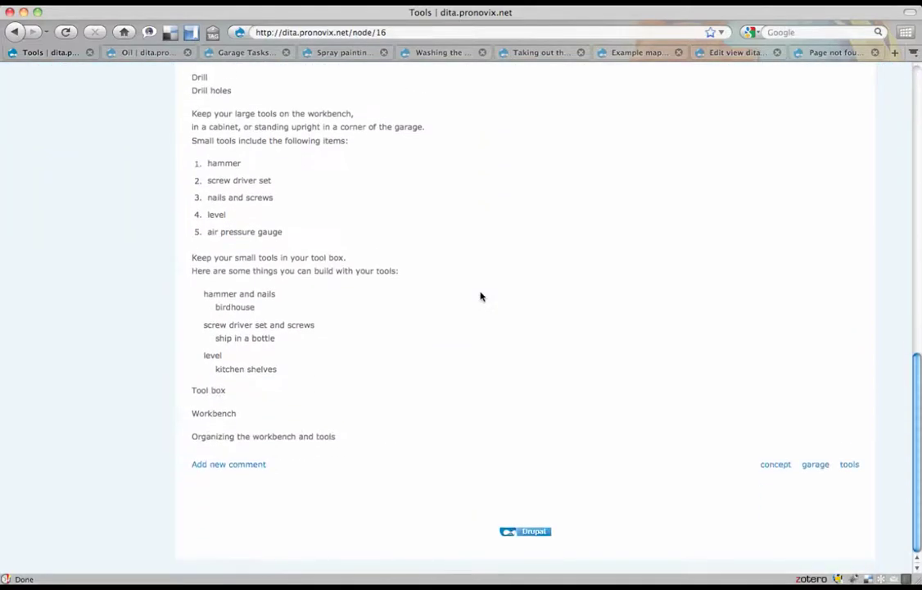
pyautogui.scroll(10, 481, 297)
pyautogui.scroll(-10, 481, 296)
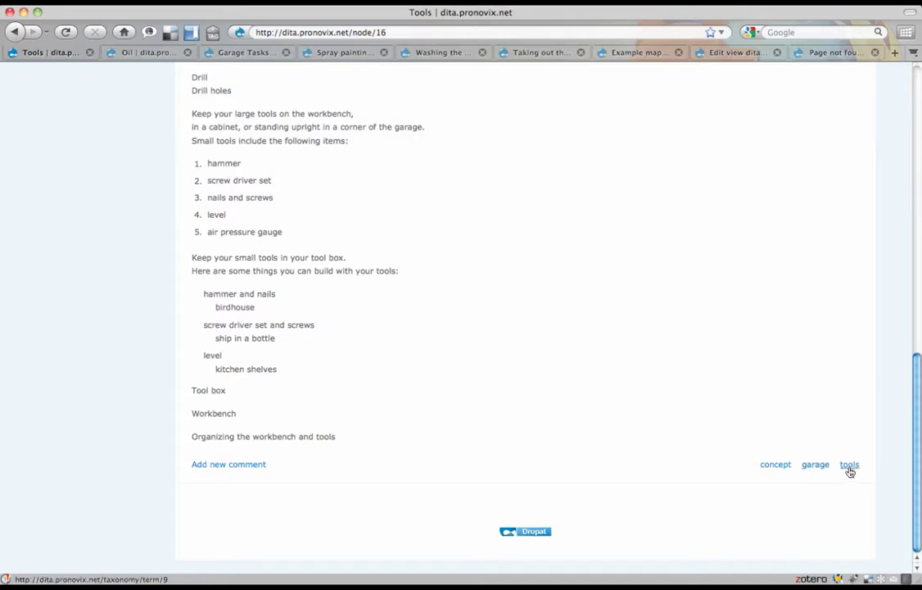
pyautogui.scroll(10, 543, 400)
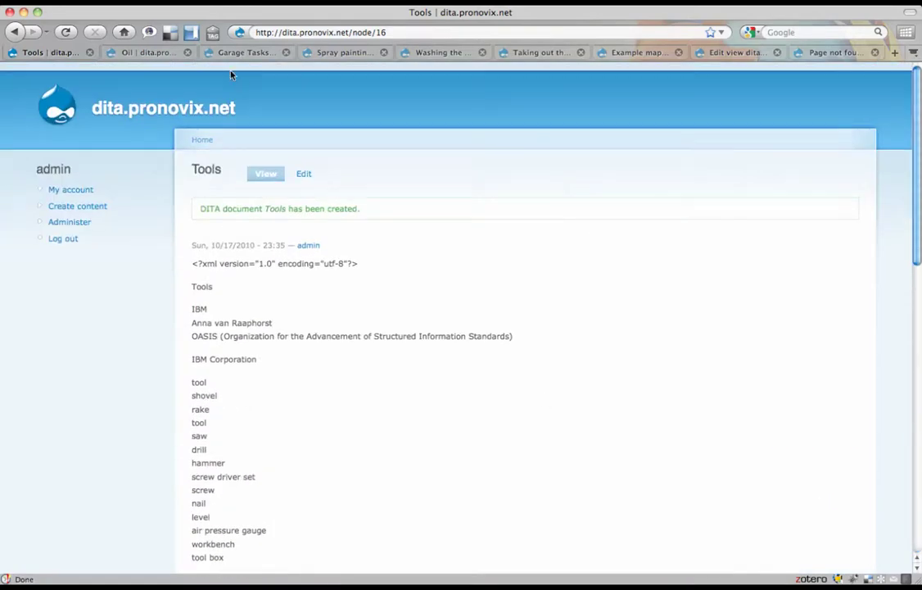
pyautogui.click(141, 52)
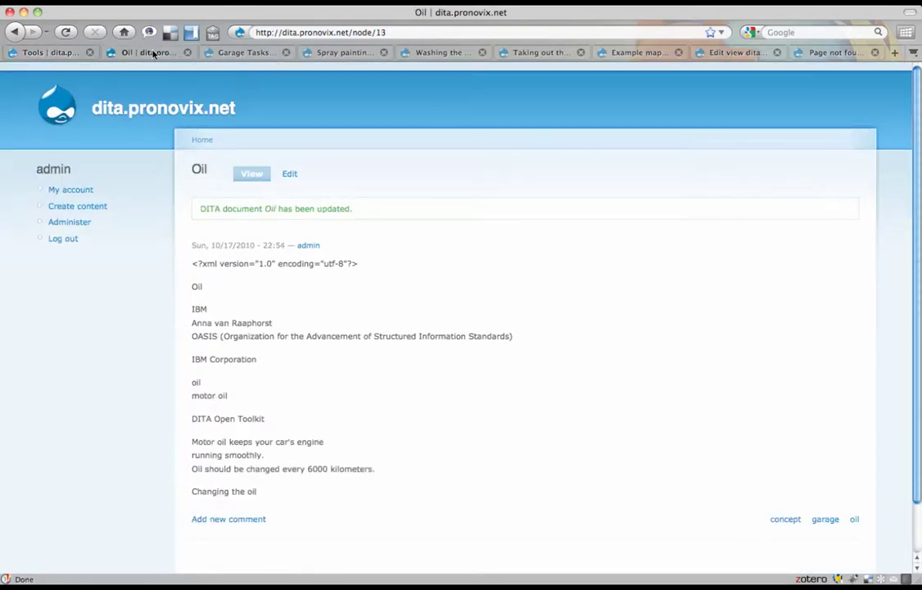
pyautogui.click(232, 55)
pyautogui.click(322, 55)
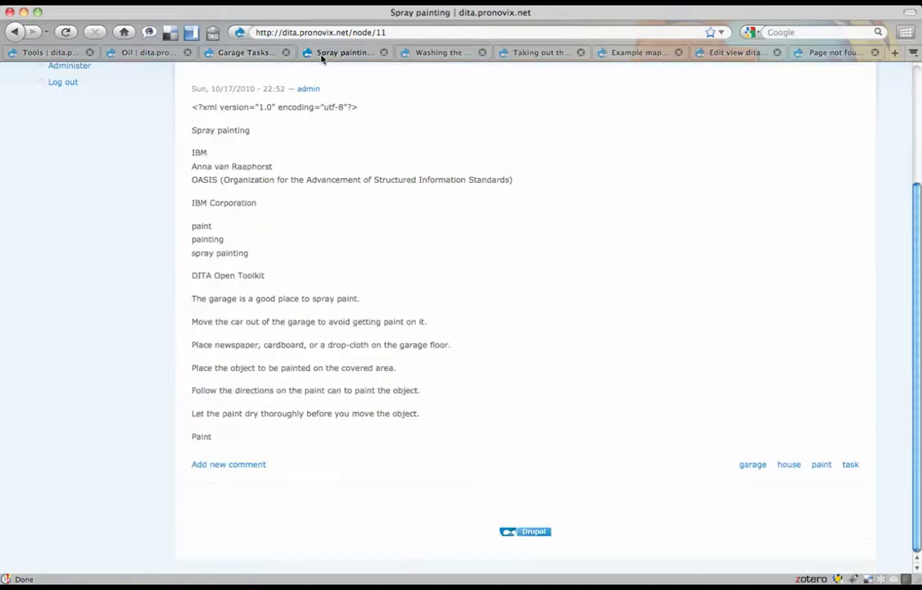
pyautogui.click(412, 54)
pyautogui.click(524, 56)
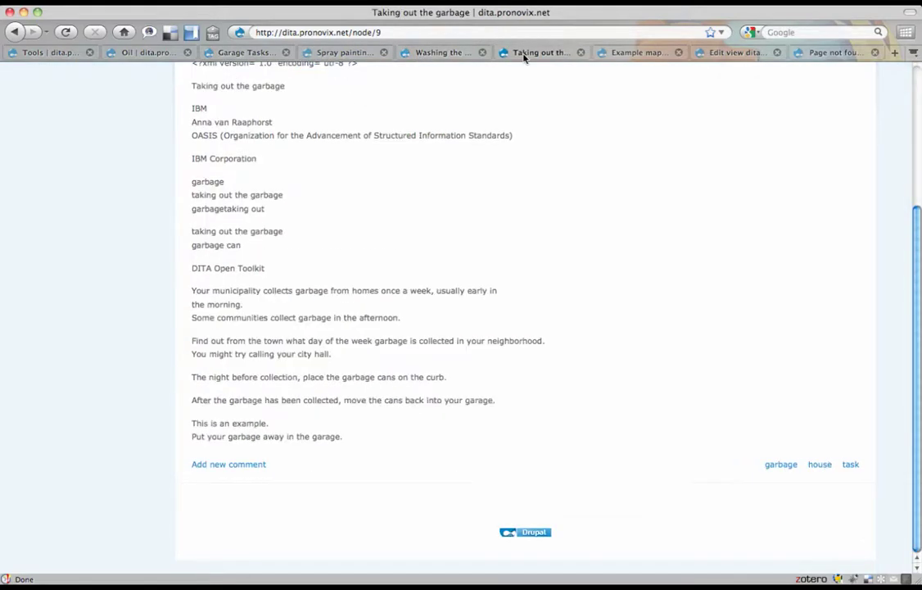
pyautogui.click(129, 51)
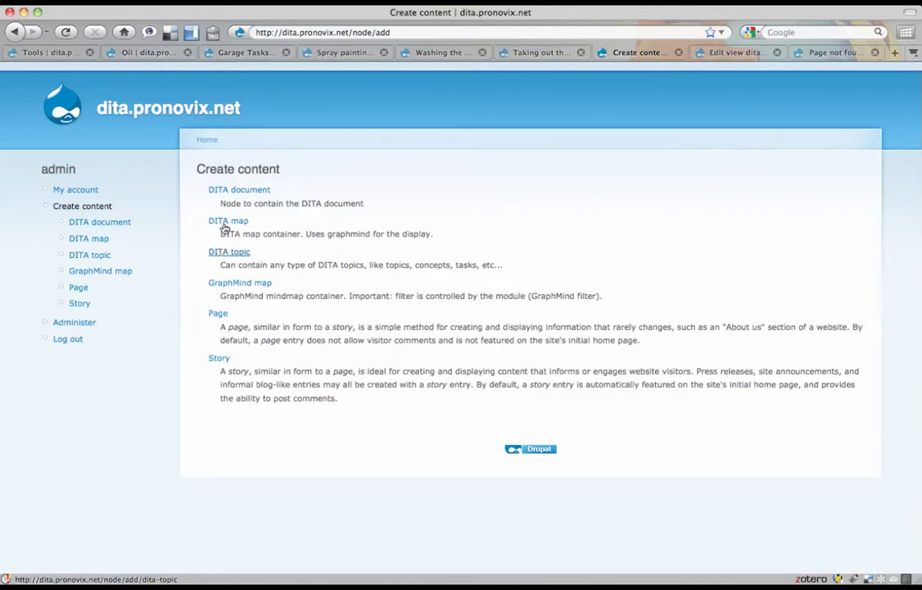
# - Create and save a DITA map titled 'test', leaving FreeMind XML empty
pyautogui.click(225, 226)
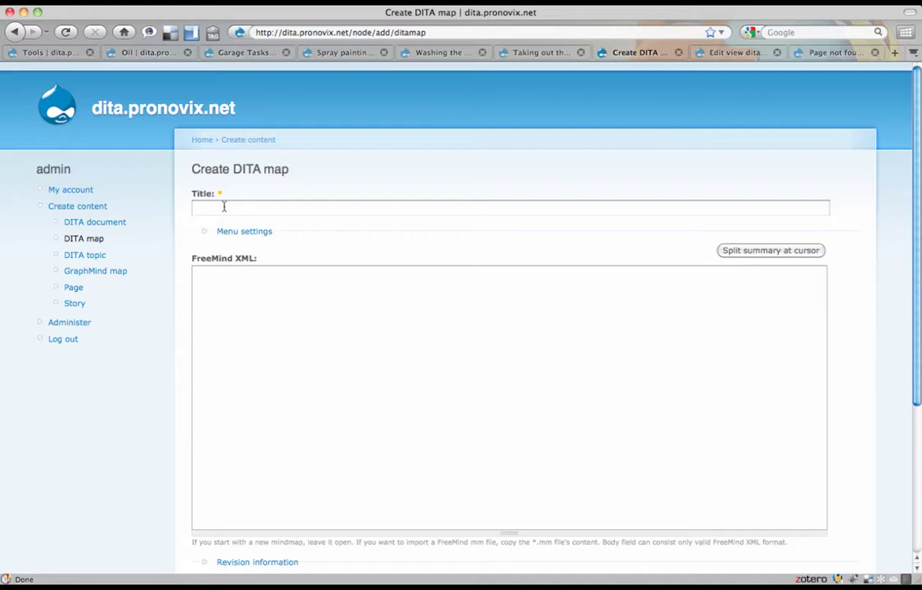
pyautogui.click(222, 207)
pyautogui.write('test')
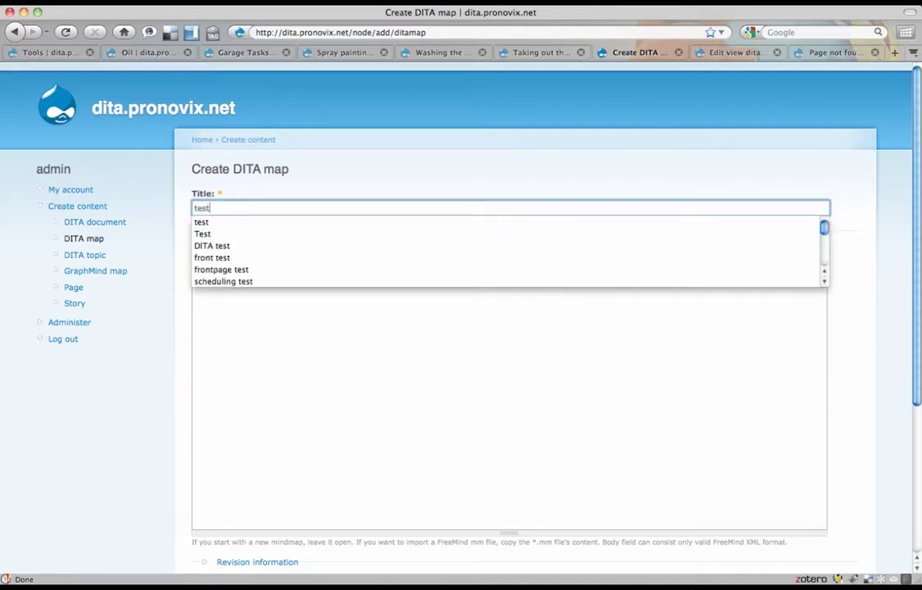
pyautogui.press('Tab')
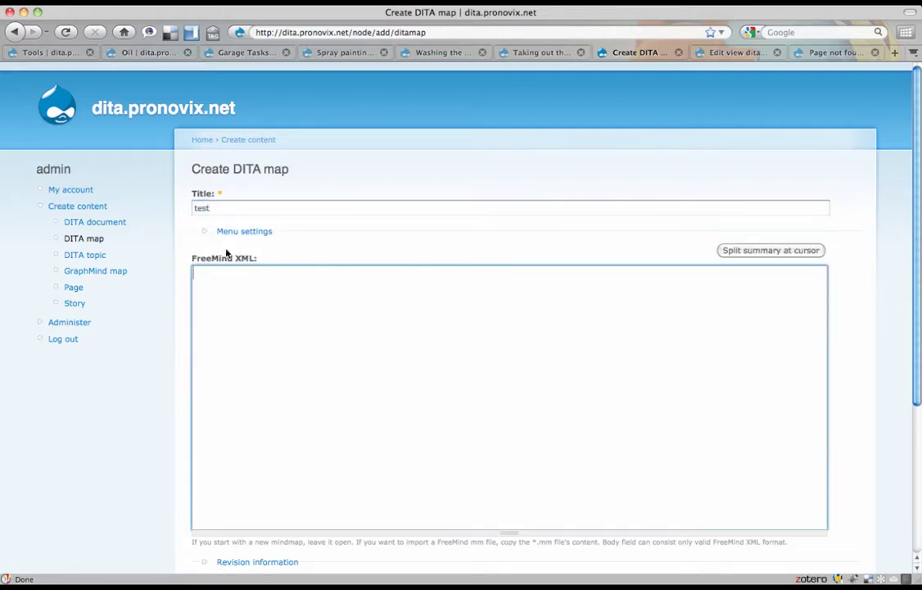
pyautogui.scroll(-5, 223, 285)
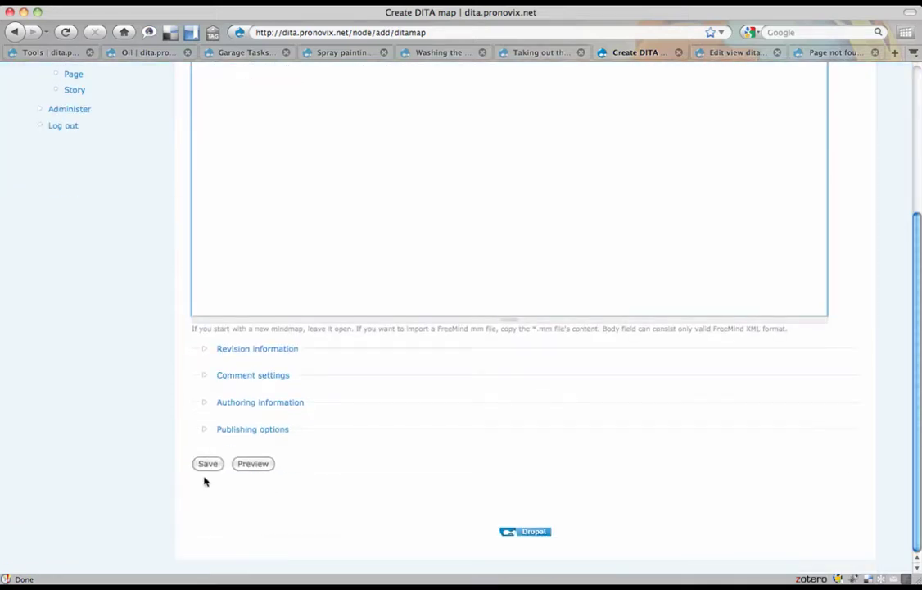
pyautogui.click(208, 465)
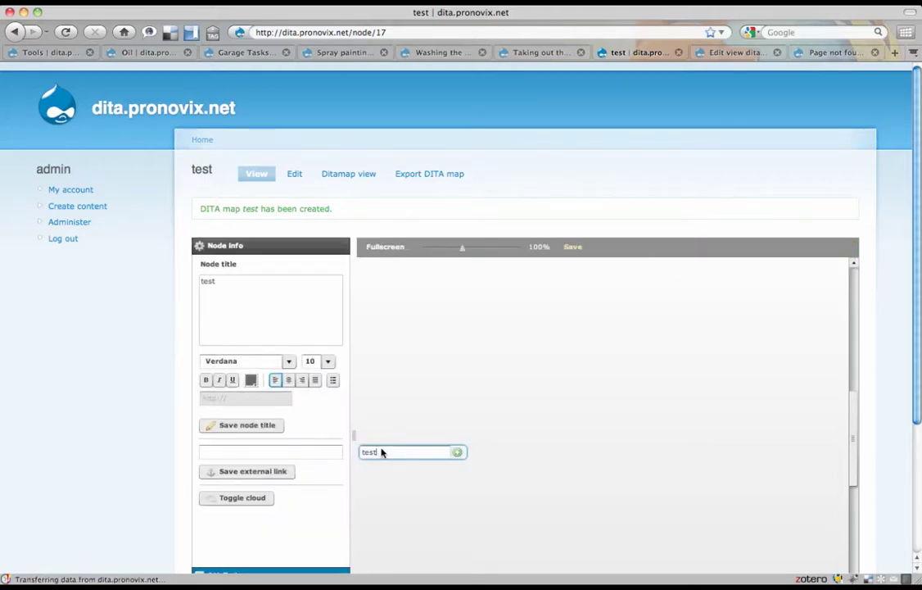
# - Rename the root node to 'test map' and add two child nodes under it
pyautogui.write('map')
pyautogui.press('Return')
pyautogui.click(457, 452)
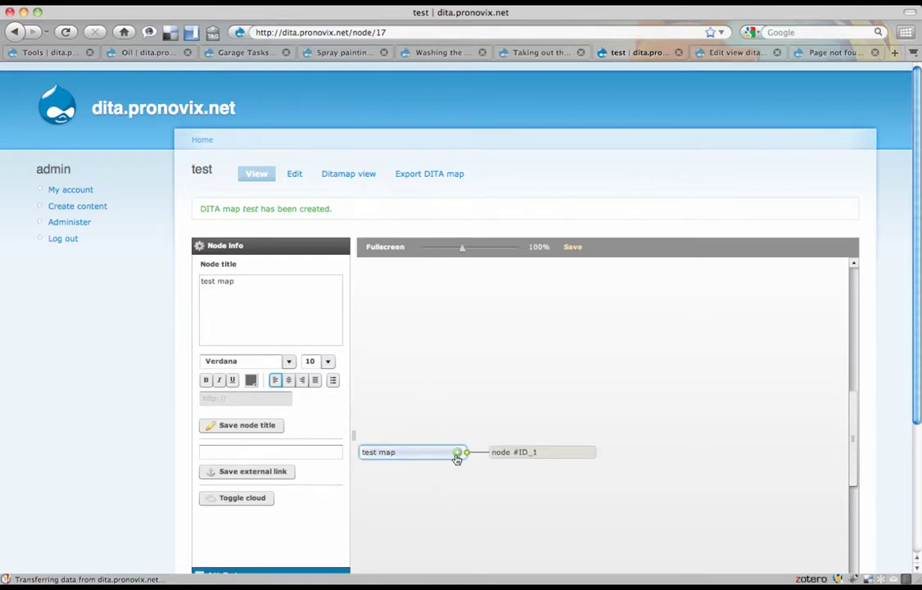
pyautogui.click(457, 452)
pyautogui.click(503, 445)
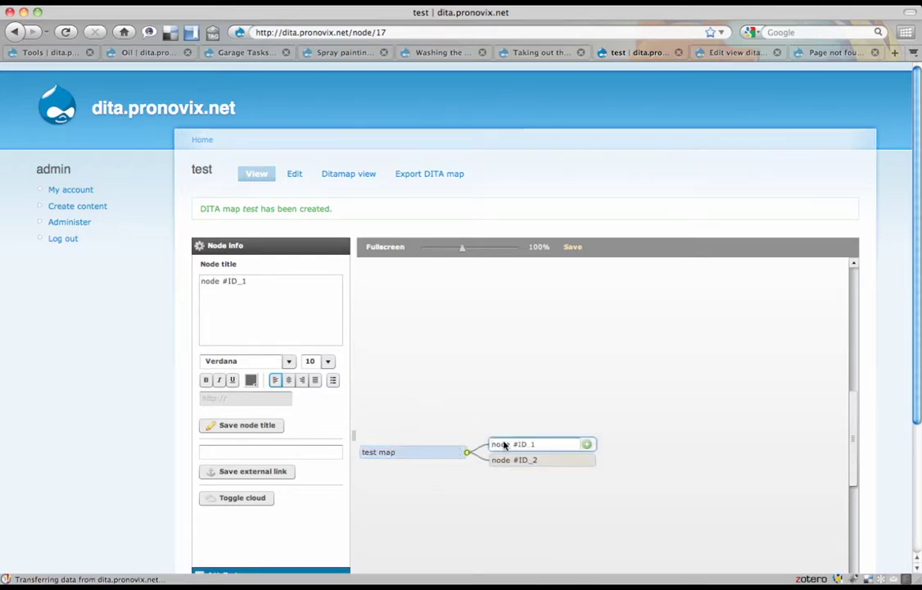
# - Name the two new child nodes 'concepts' and 'tasks'
pyautogui.doubleClick(504, 445)
pyautogui.write('concepts')
pyautogui.press('Return')
pyautogui.click(506, 459)
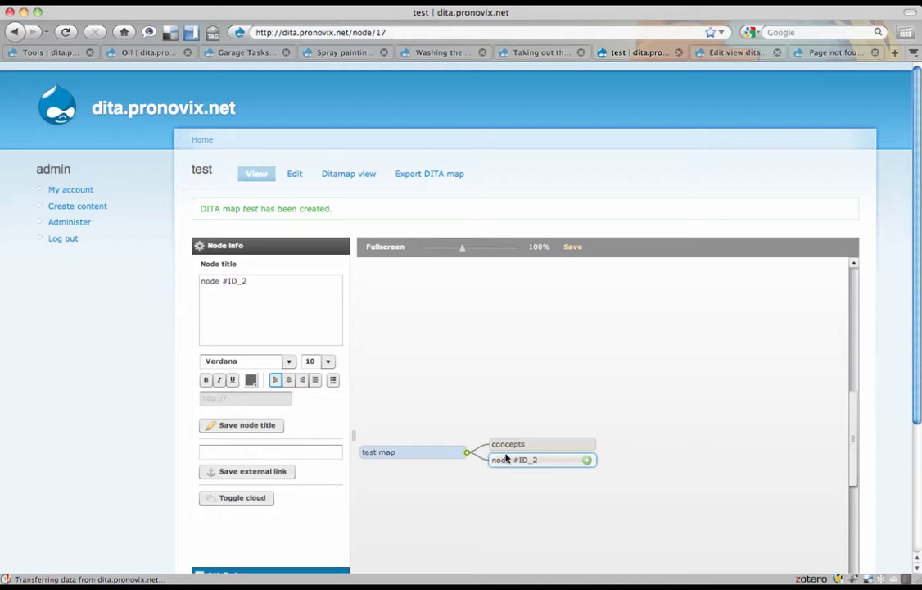
pyautogui.doubleClick(502, 462)
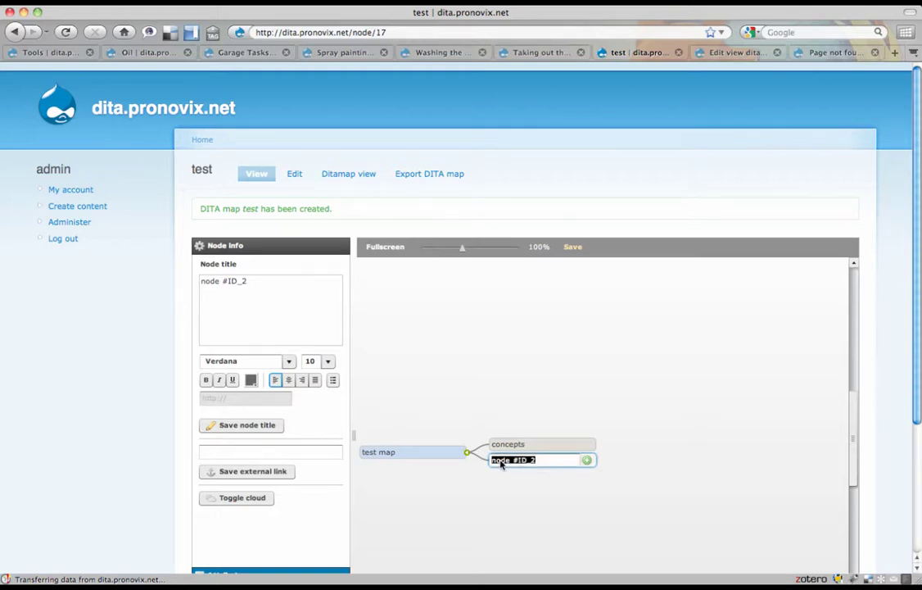
pyautogui.write('tasks')
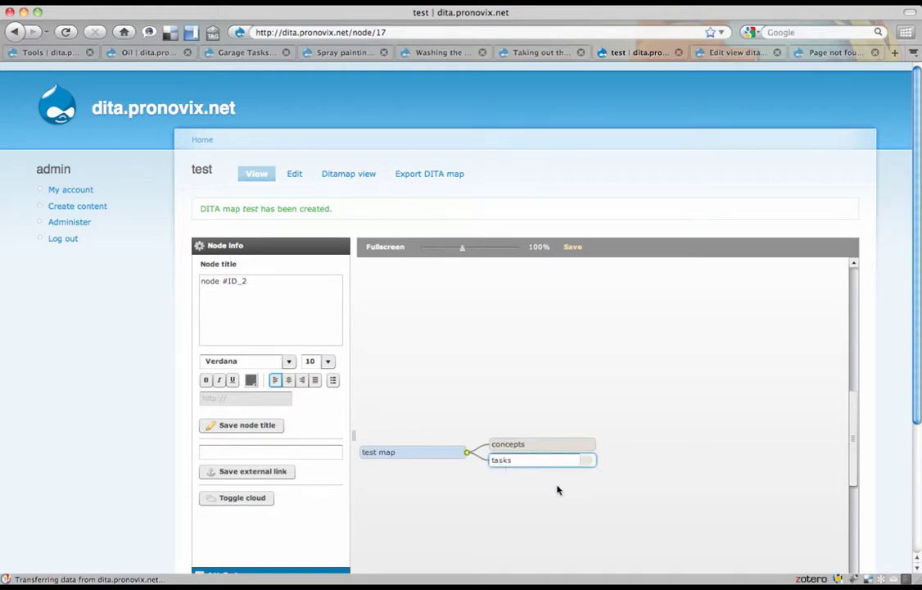
pyautogui.press('Return')
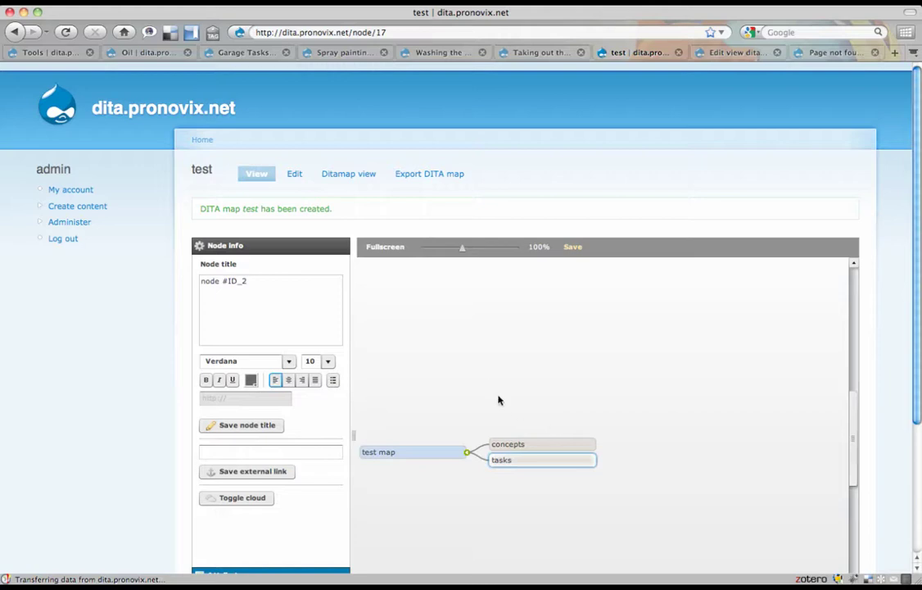
pyautogui.moveTo(498, 400); pyautogui.dragTo(495, 357)
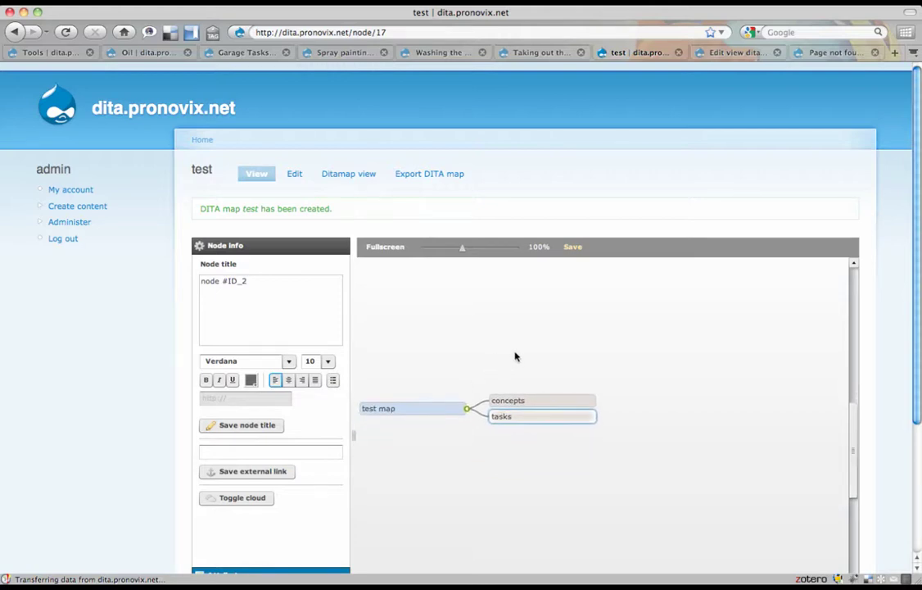
# - Select the concepts node and show the Connections list with the dita.pronovix.net connection
pyautogui.click(544, 401)
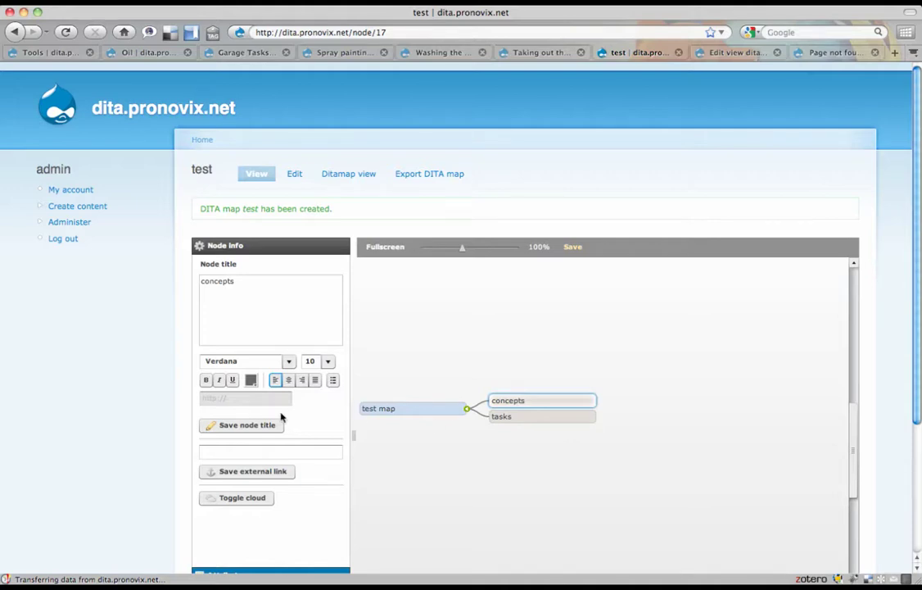
pyautogui.scroll(-5, 281, 418)
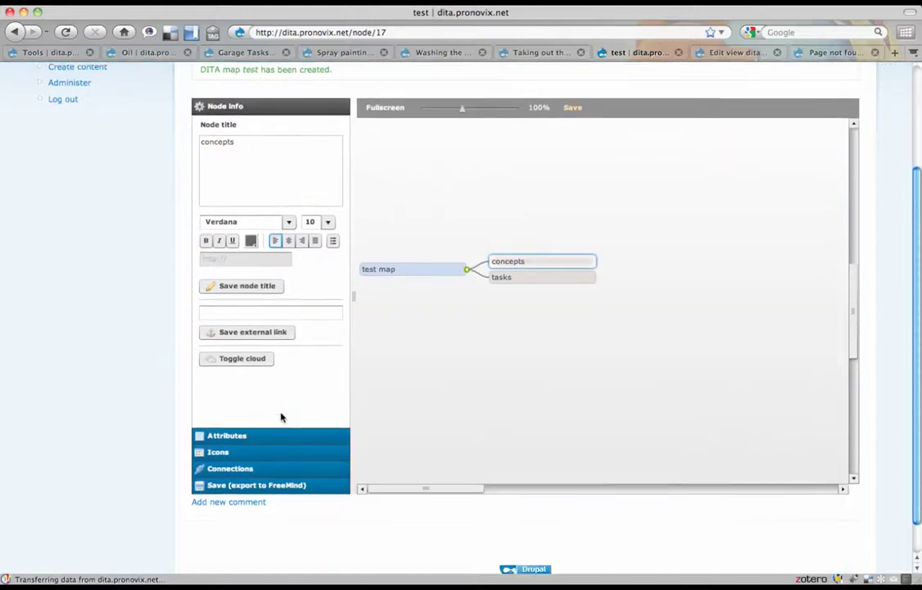
pyautogui.click(248, 459)
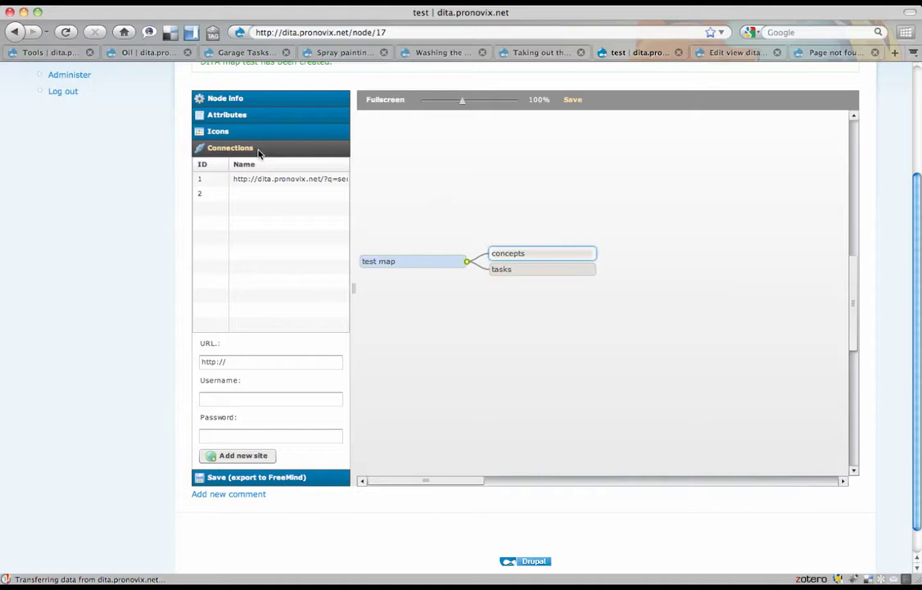
pyautogui.click(544, 256)
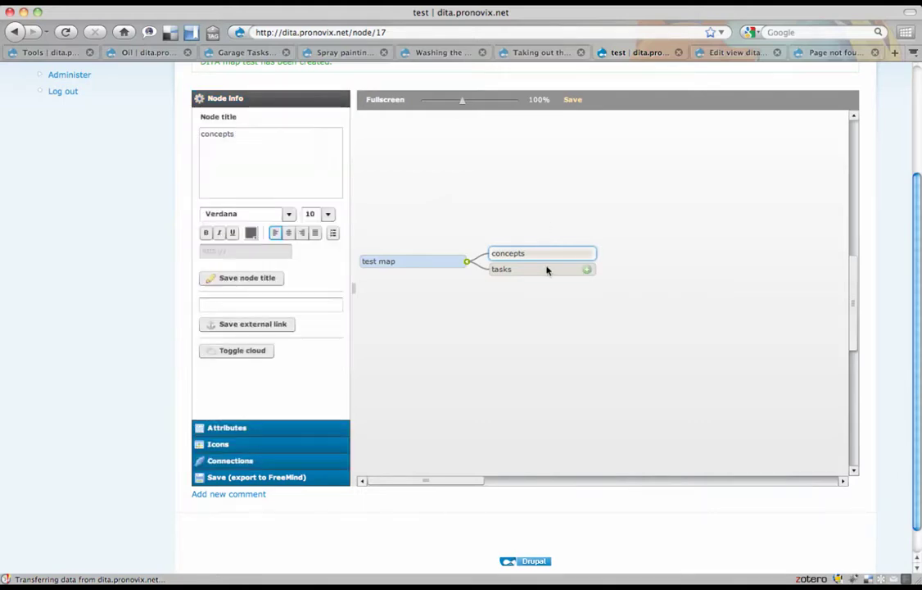
pyautogui.rightClick(559, 254)
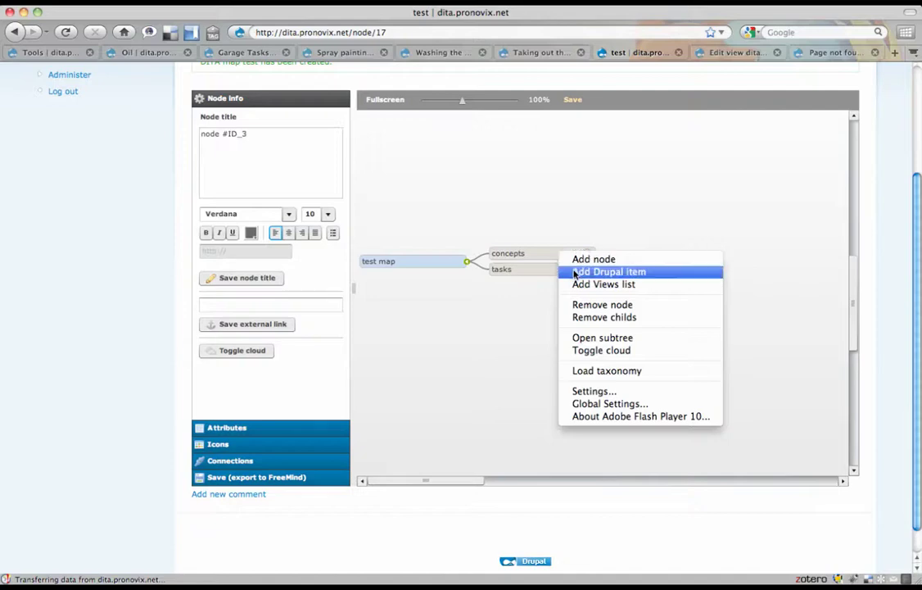
pyautogui.click(575, 273)
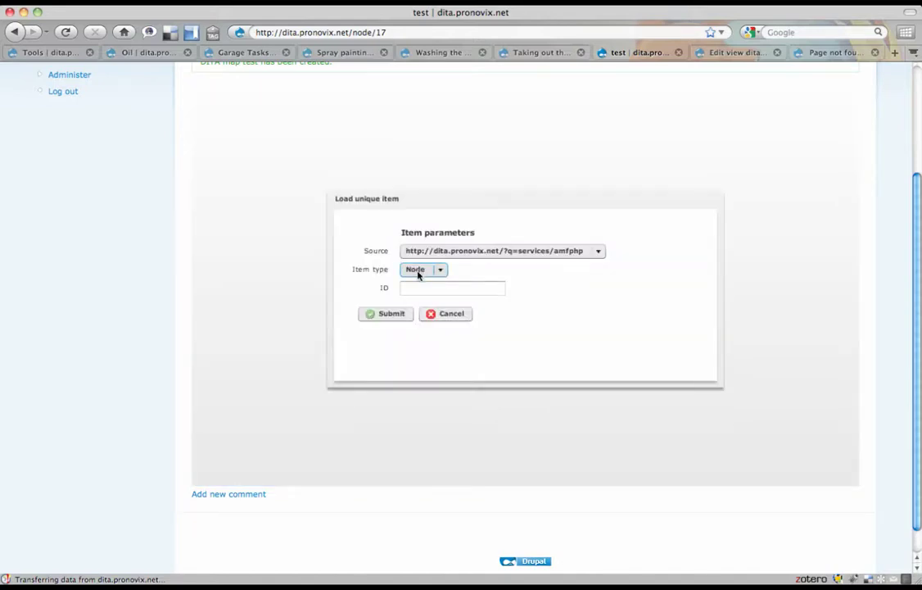
pyautogui.click(141, 54)
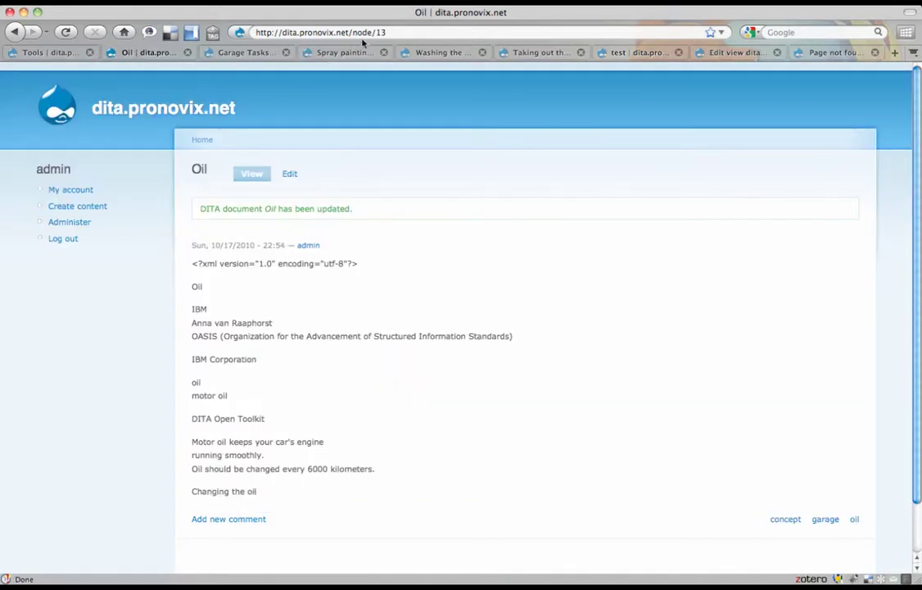
pyautogui.hotkey('ctrl', 'Tab')
pyautogui.write('13')
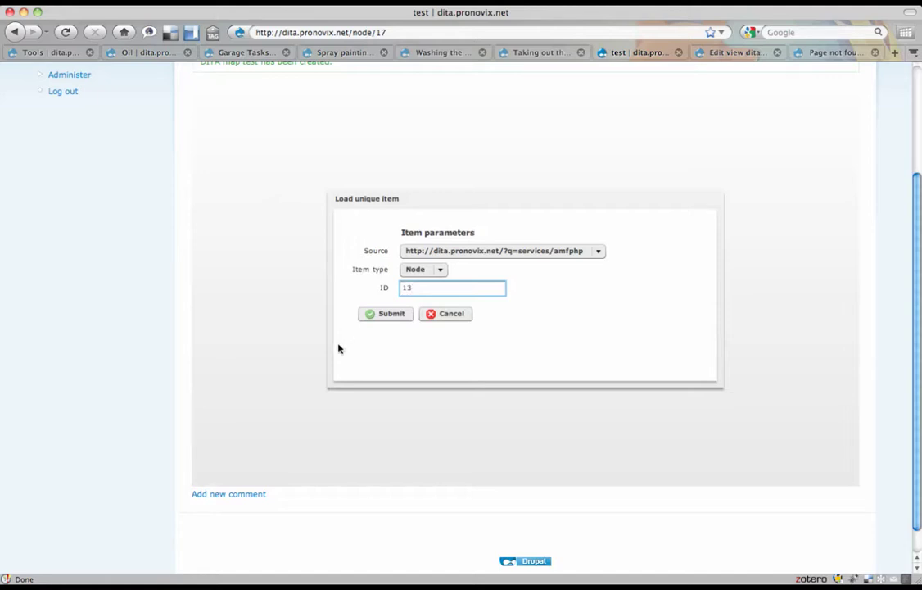
pyautogui.click(390, 313)
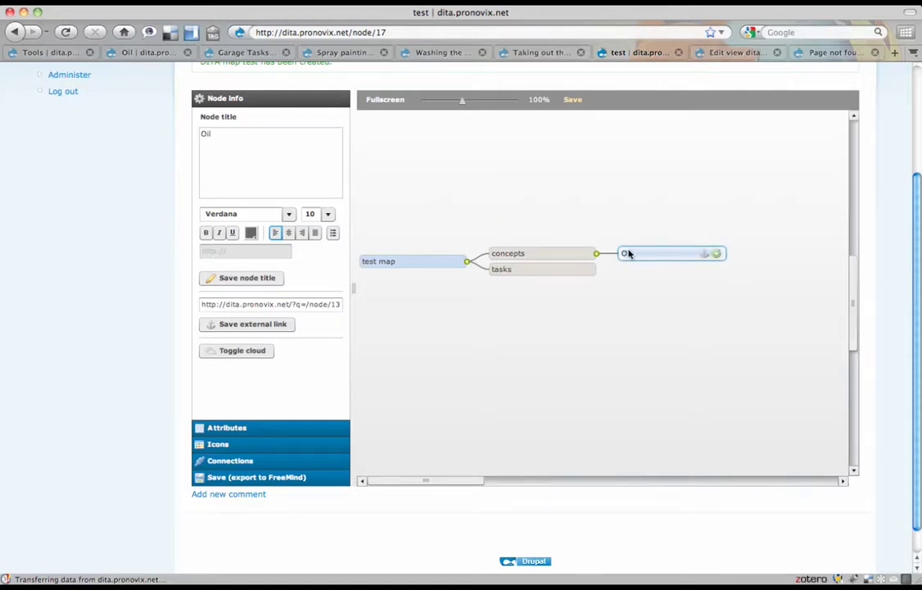
pyautogui.rightClick(628, 253)
pyautogui.click(649, 300)
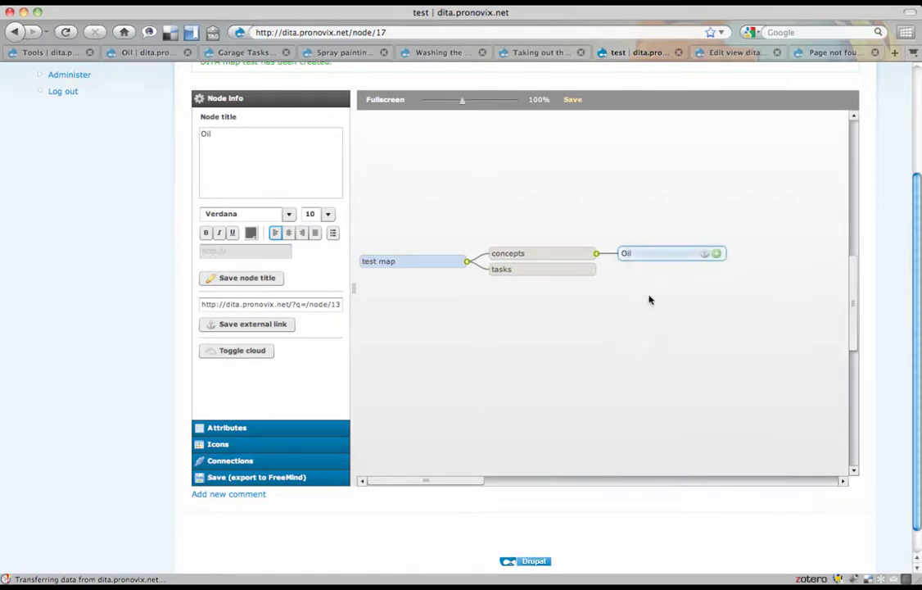
pyautogui.click(571, 254)
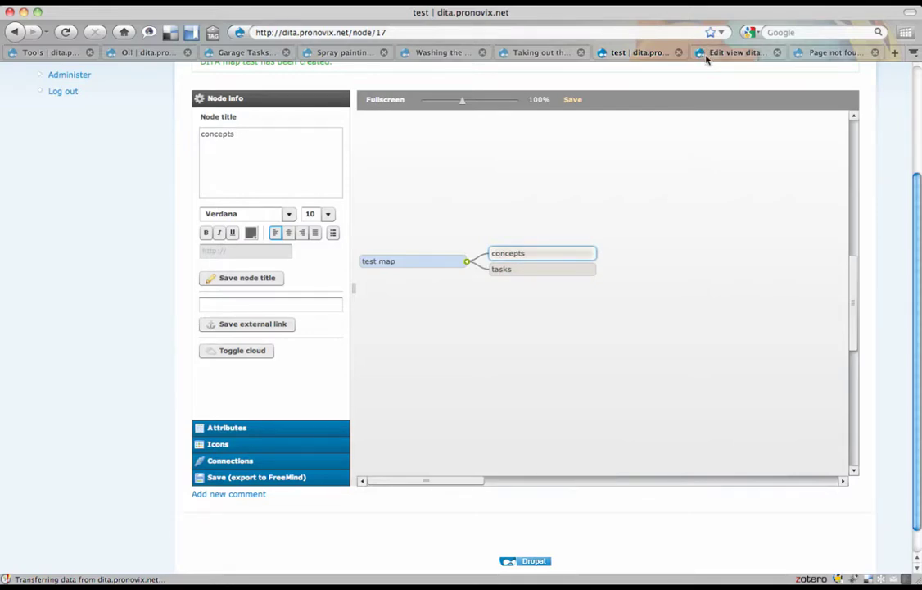
# - Save the dita_topics view with its Taxonomy: Term argument and DITA document filter
pyautogui.click(733, 51)
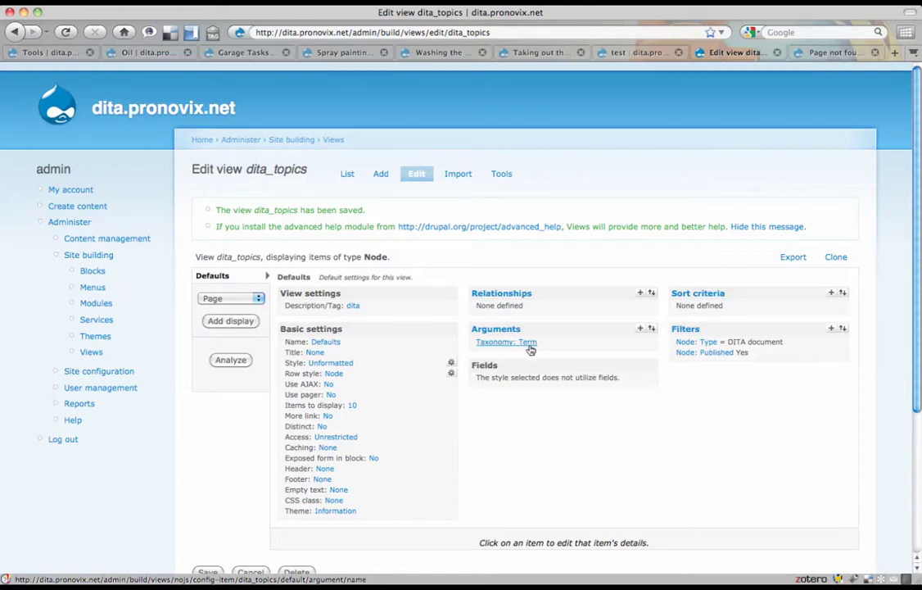
pyautogui.scroll(-3, 473, 452)
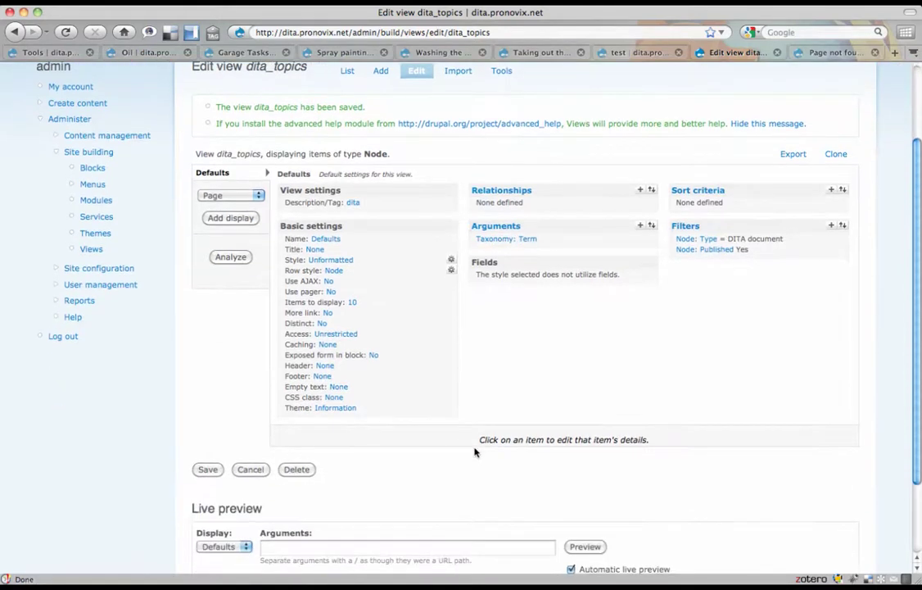
pyautogui.click(206, 470)
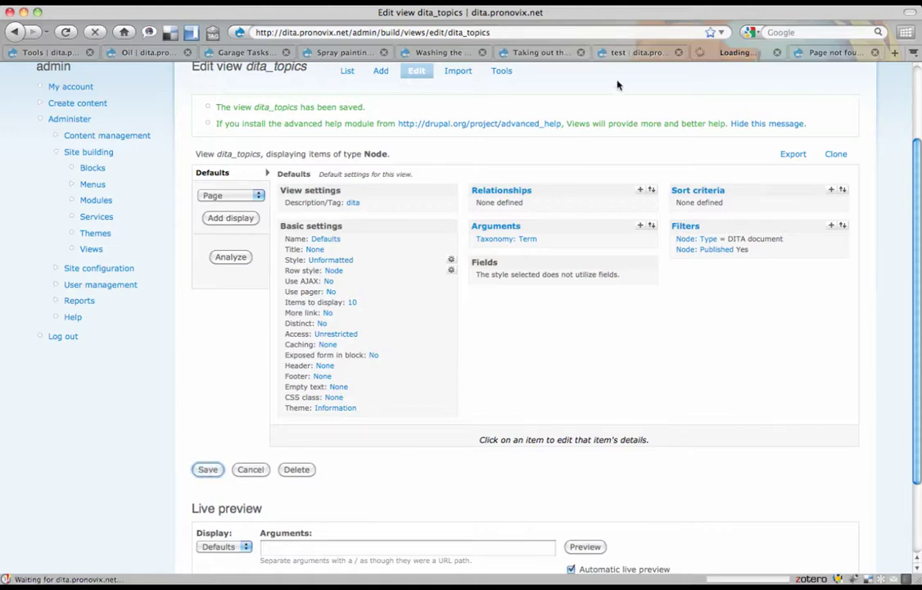
# - Attach the dita_topics view under the concepts node with argument 'concept'
pyautogui.click(629, 52)
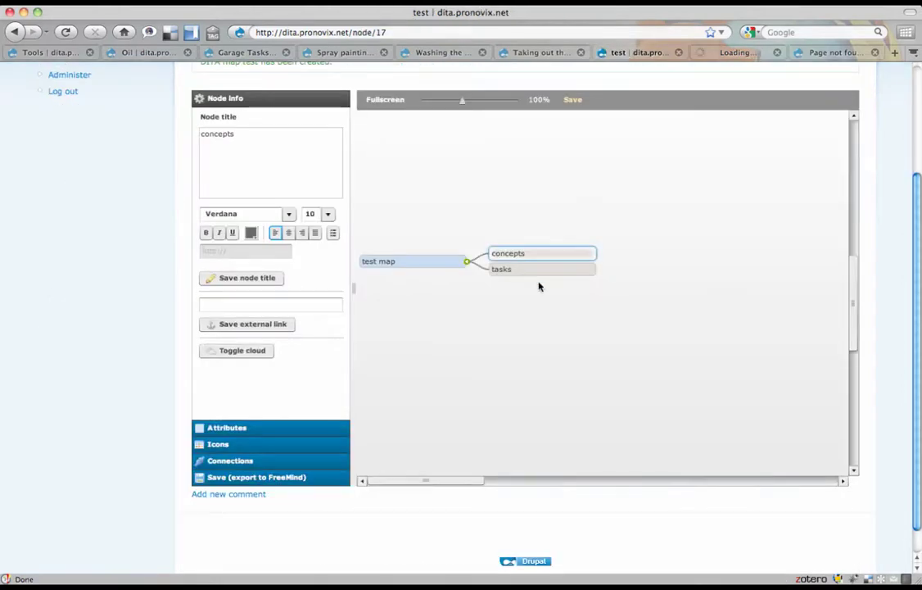
pyautogui.rightClick(559, 255)
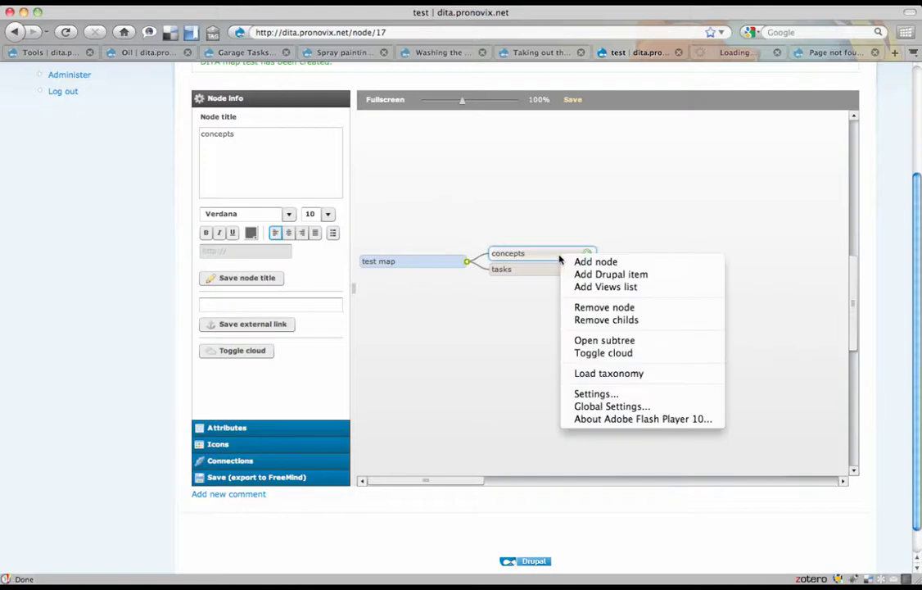
pyautogui.click(571, 288)
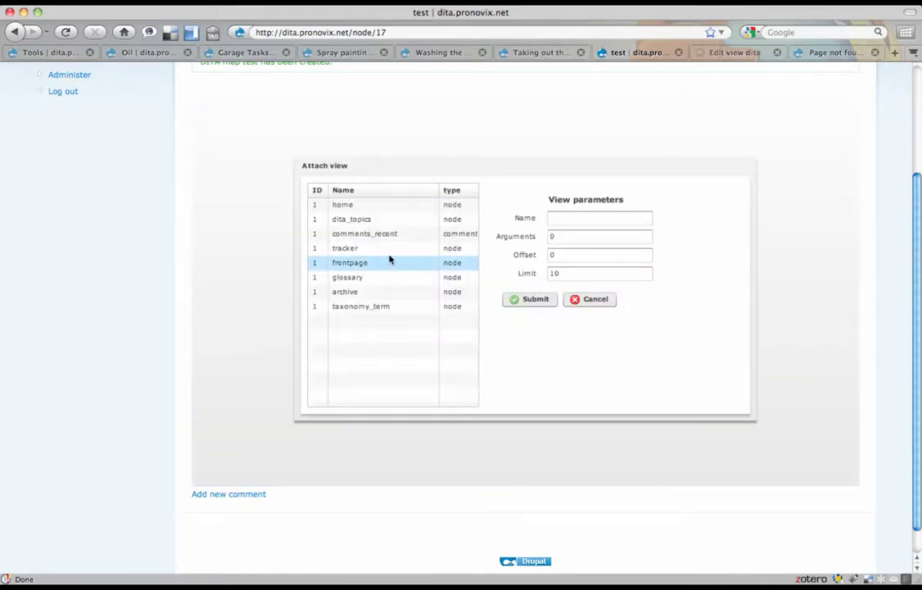
pyautogui.click(360, 220)
pyautogui.click(360, 220)
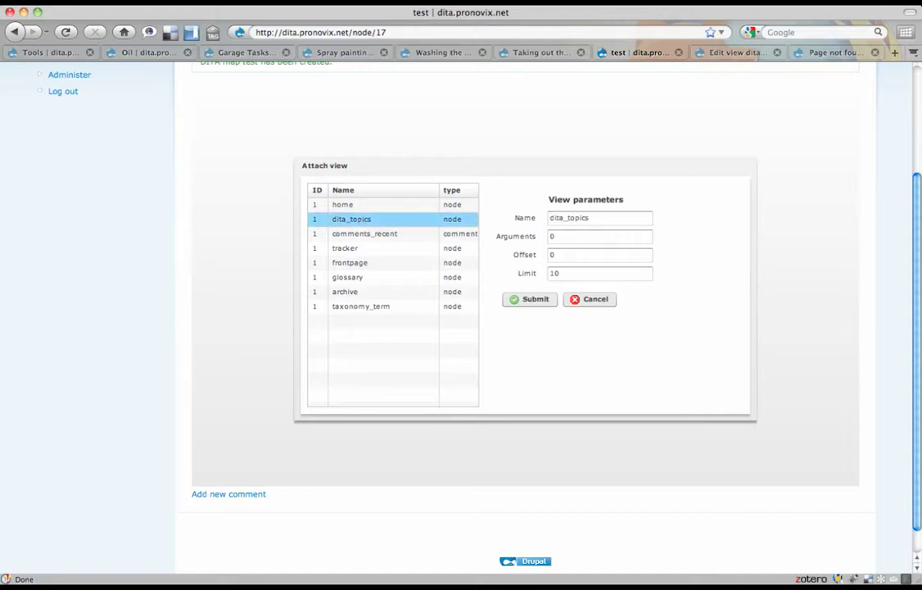
pyautogui.click(599, 236)
pyautogui.press('BackSpace')
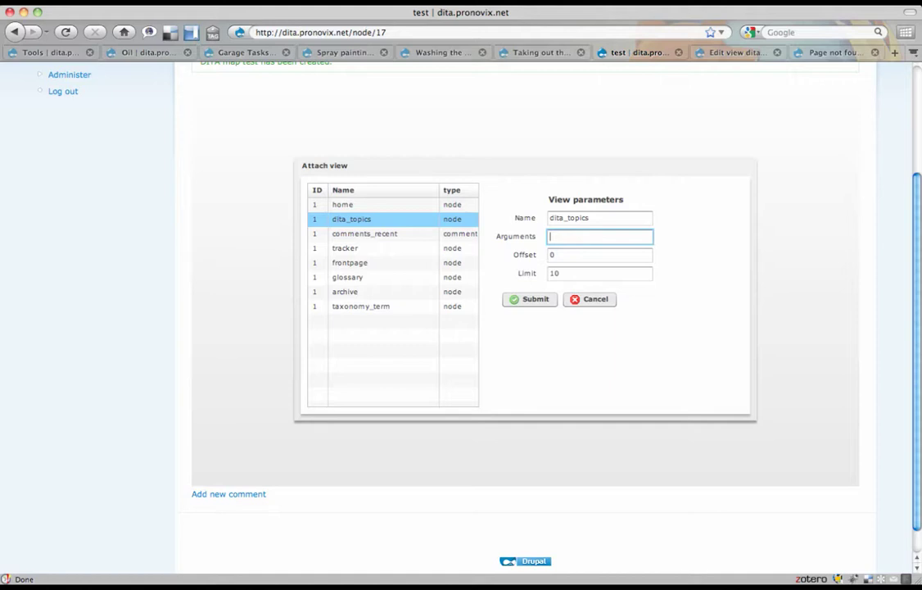
pyautogui.write('concept')
pyautogui.click(535, 300)
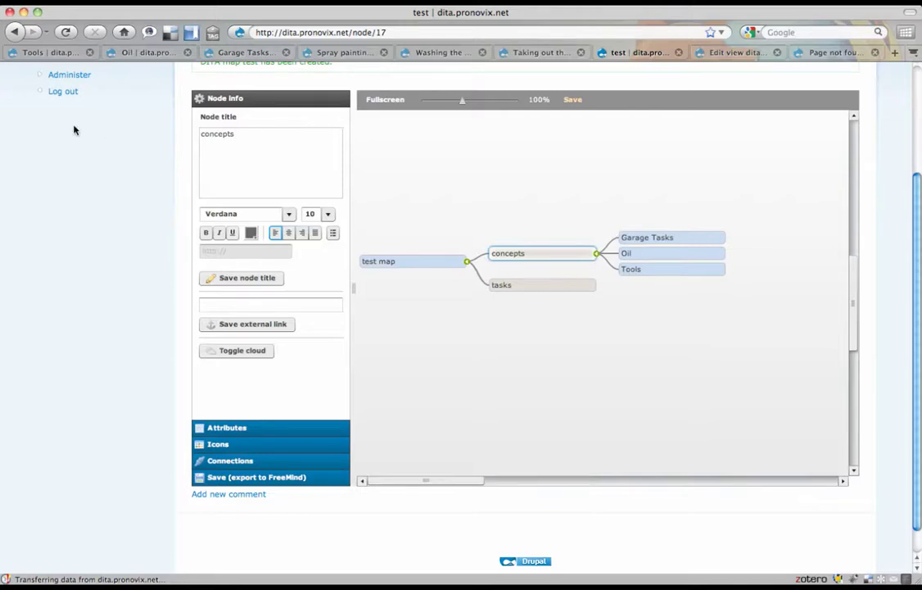
# - Check the Tools, Oil and Garage Tasks pages, then return to the test map
pyautogui.click(57, 52)
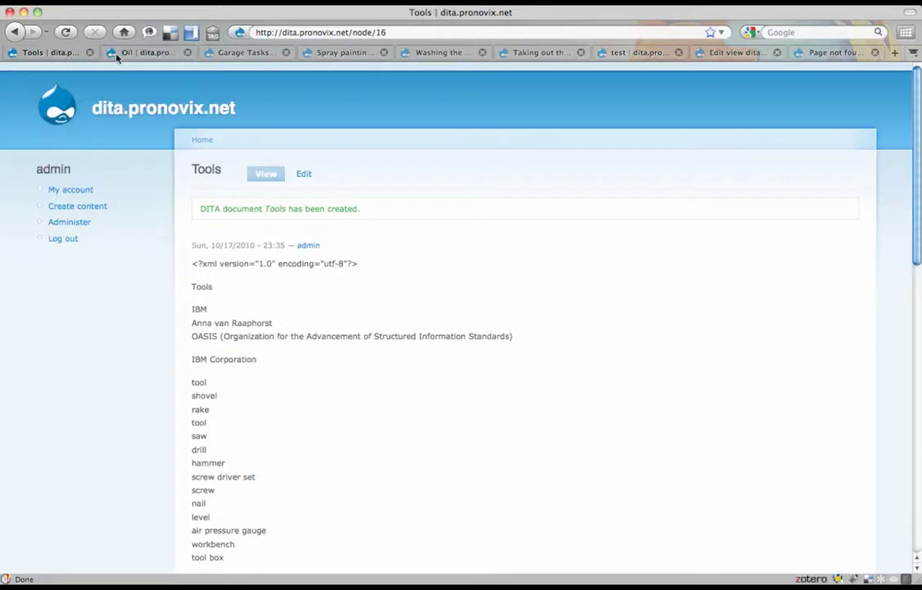
pyautogui.scroll(-10, 336, 203)
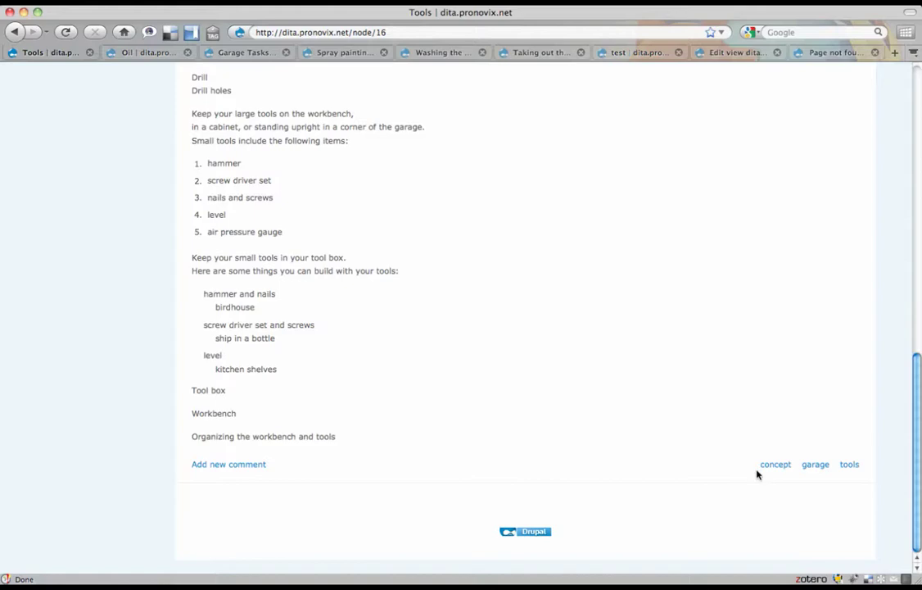
pyautogui.click(136, 51)
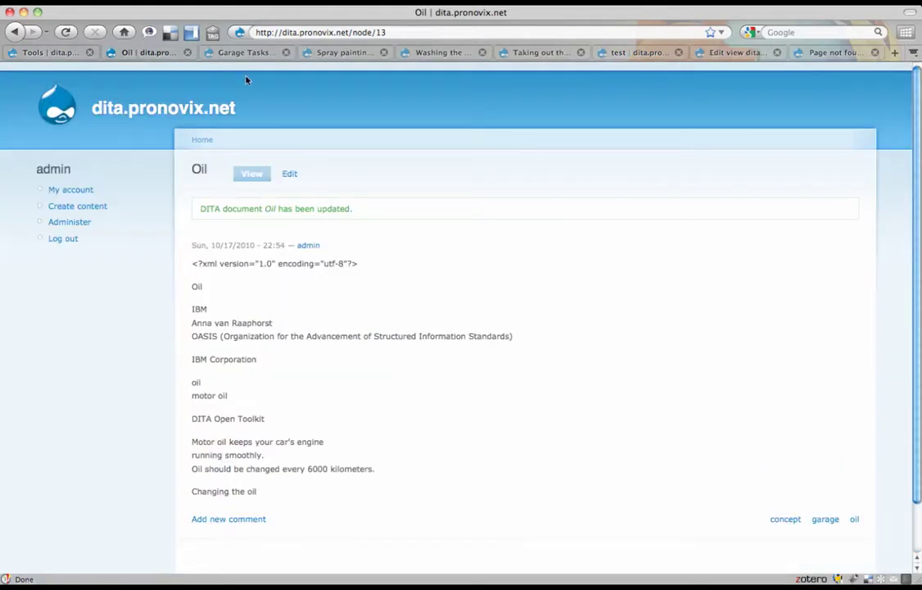
pyautogui.click(242, 51)
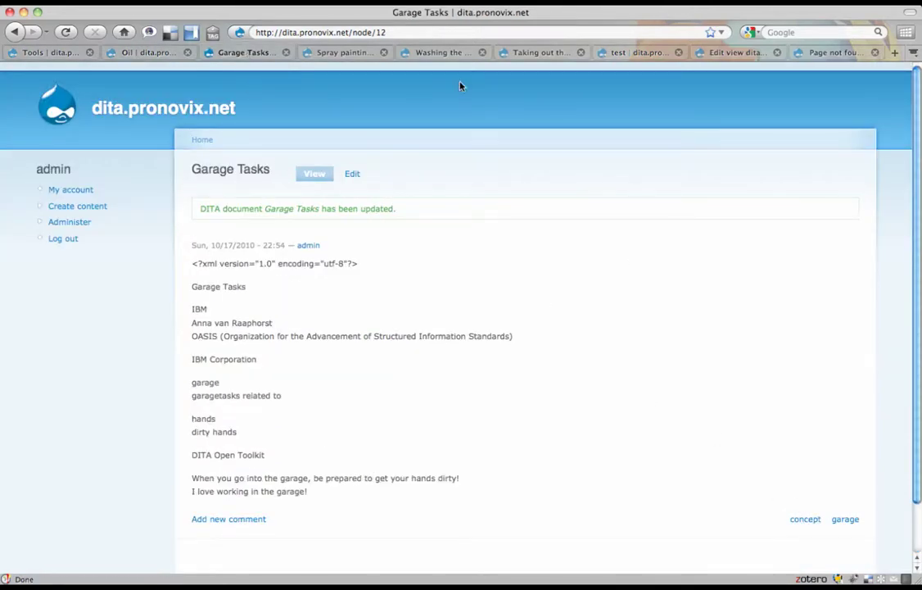
pyautogui.click(630, 52)
# - Attach the dita_topics view under the tasks node with argument 'task'
pyautogui.click(573, 287)
pyautogui.rightClick(572, 292)
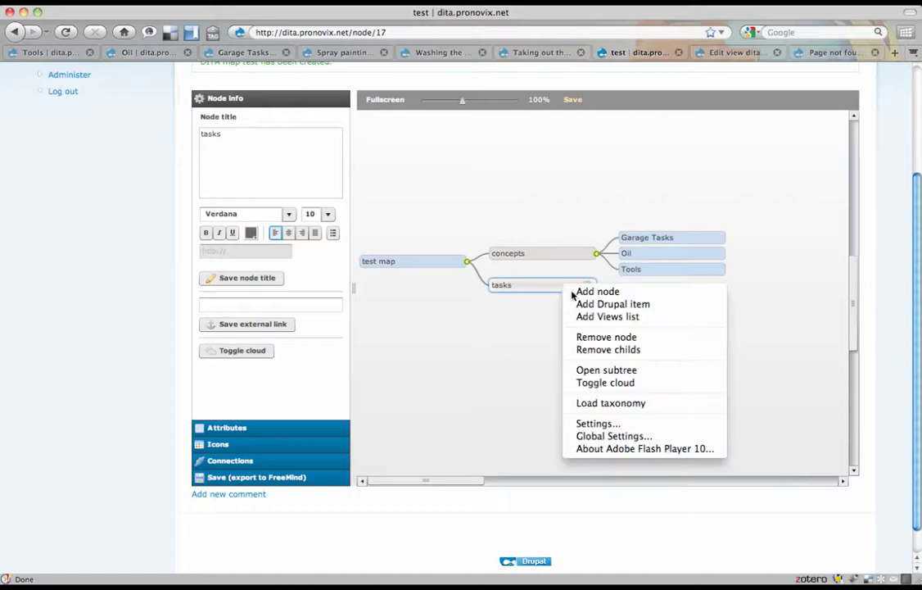
pyautogui.click(602, 317)
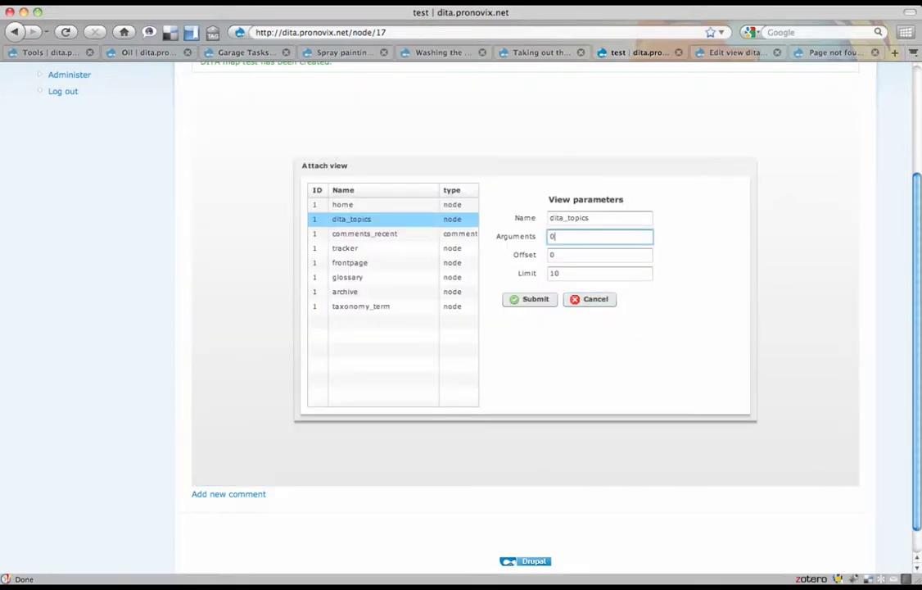
pyautogui.press('BackSpace')
pyautogui.write('task')
pyautogui.click(521, 298)
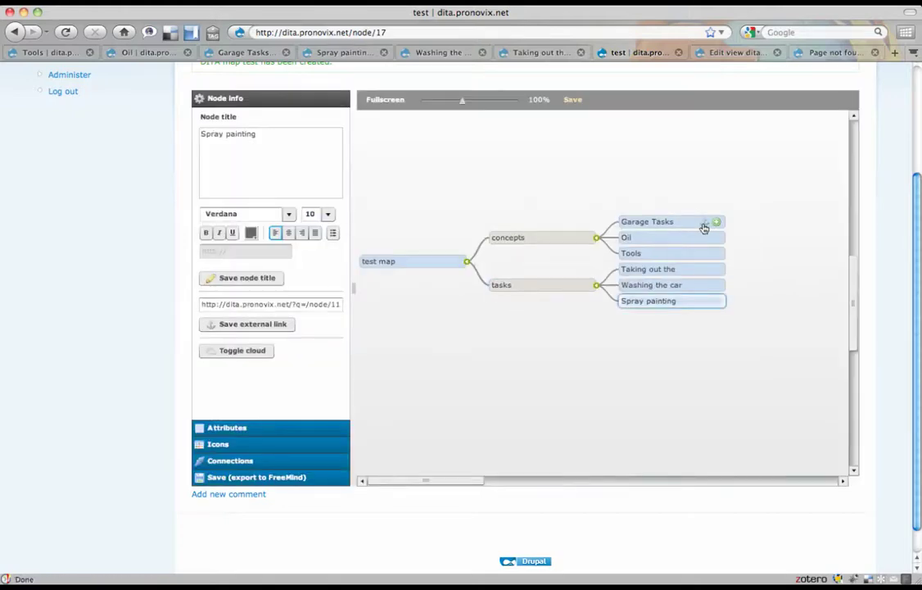
# - Move the Oil node to become a child of Garage Tasks
pyautogui.click(685, 228)
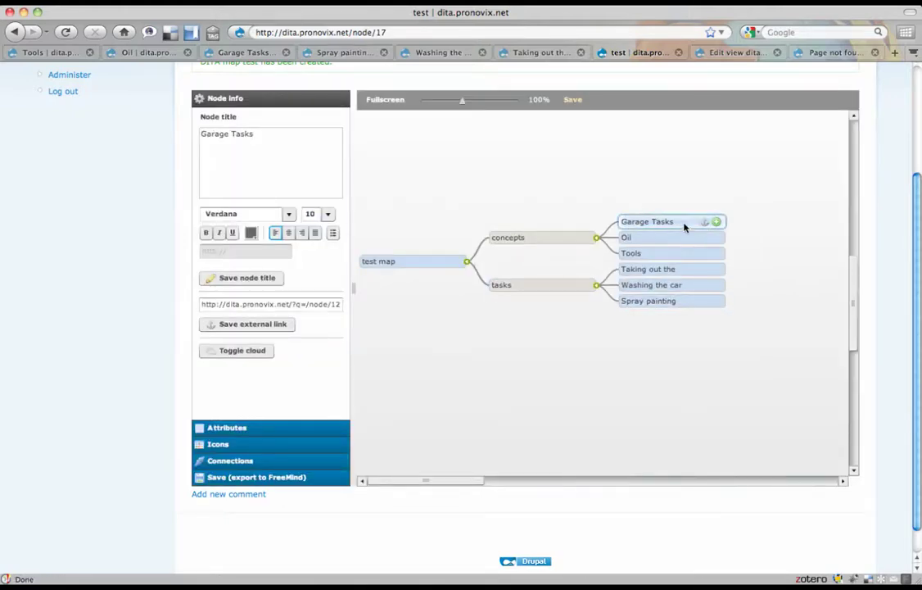
pyautogui.click(658, 238)
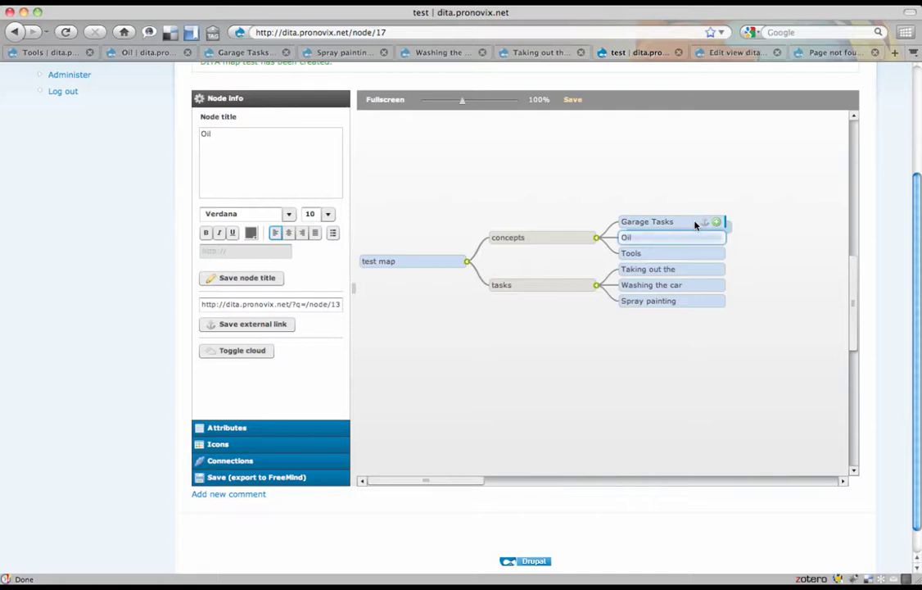
pyautogui.moveTo(695, 226); pyautogui.dragTo(700, 222)
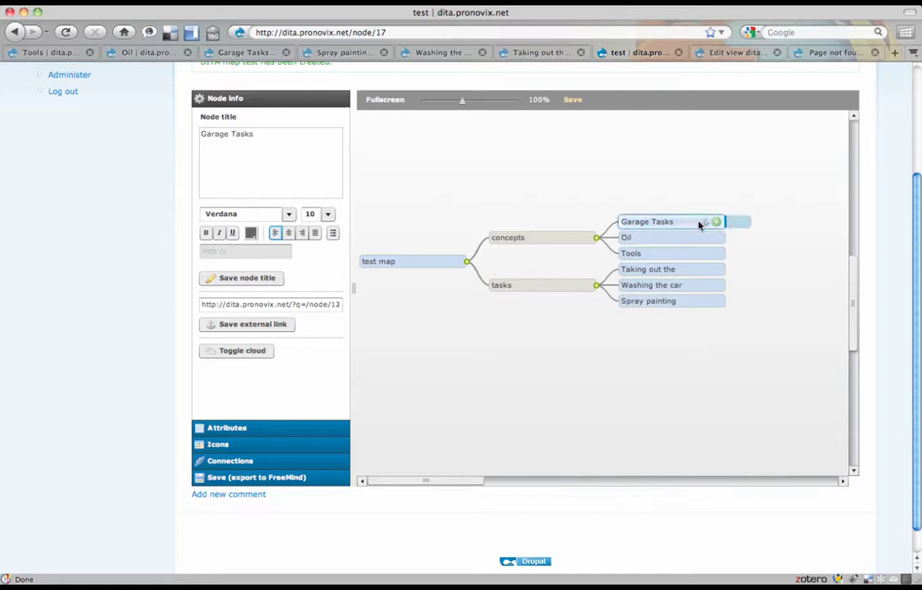
# - Save the updated test mind map
pyautogui.click(256, 482)
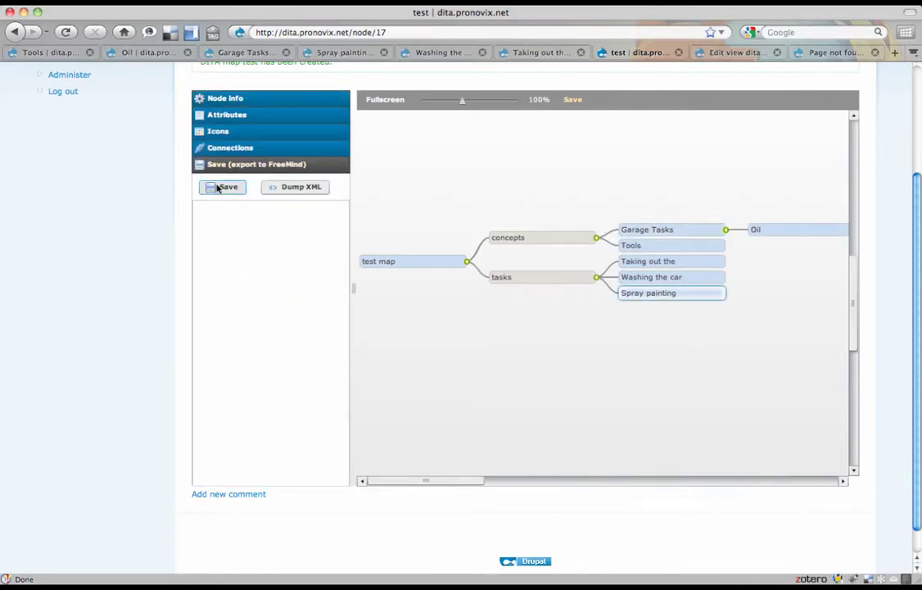
pyautogui.click(219, 187)
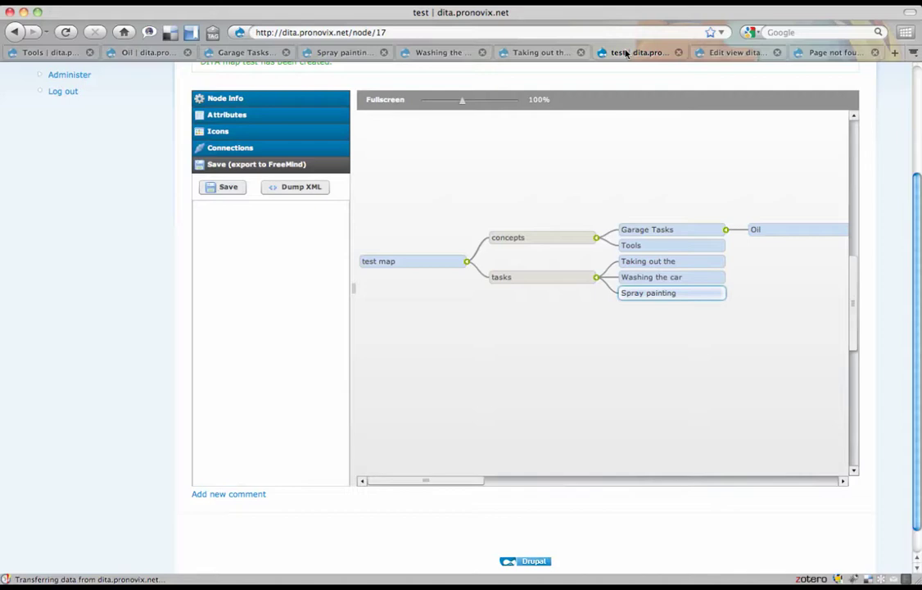
pyautogui.scroll(3, 149, 206)
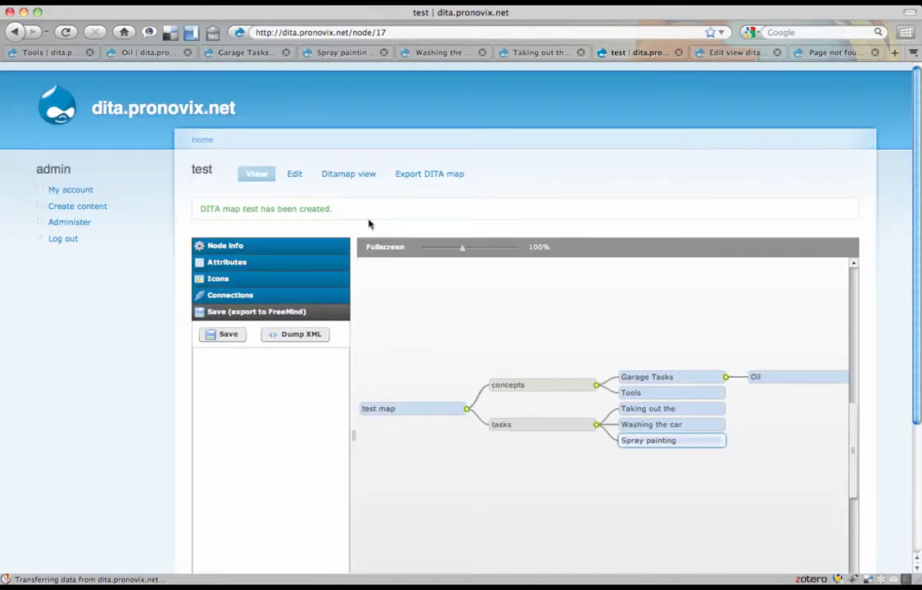
# - Show the test map's generated DITA map XML with its concept and task reltable topicrefs
pyautogui.click(344, 177)
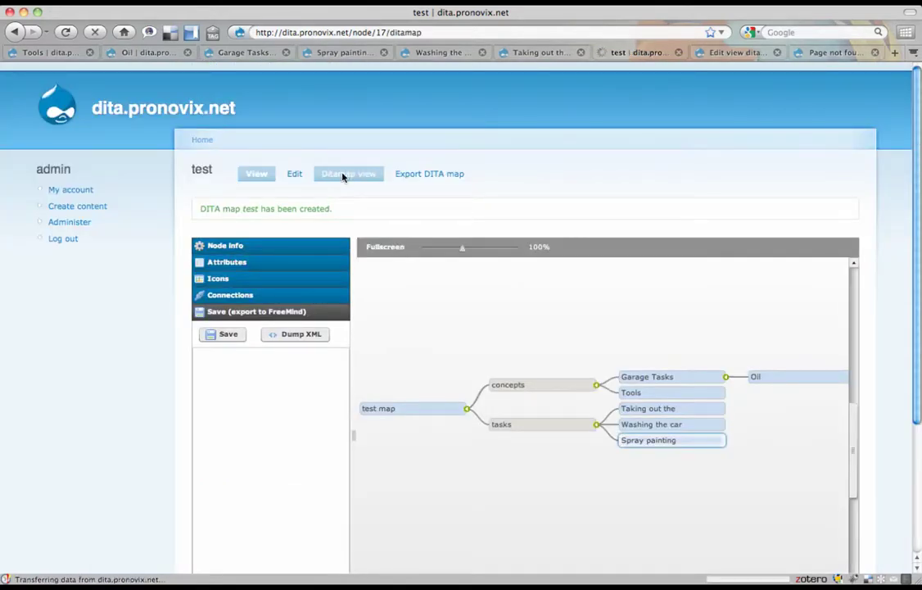
pyautogui.scroll(-15, 422, 288)
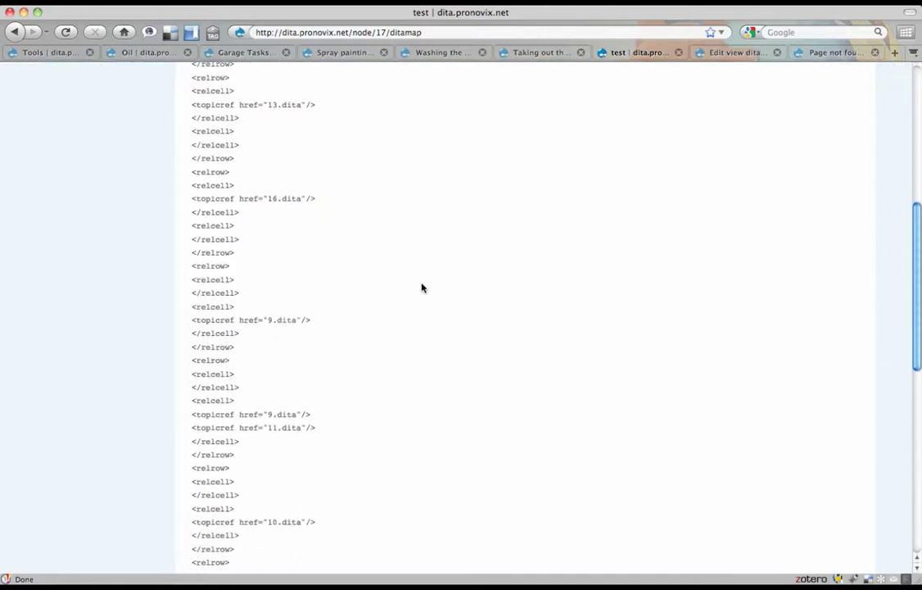
pyautogui.scroll(8, 422, 288)
pyautogui.scroll(7, 421, 288)
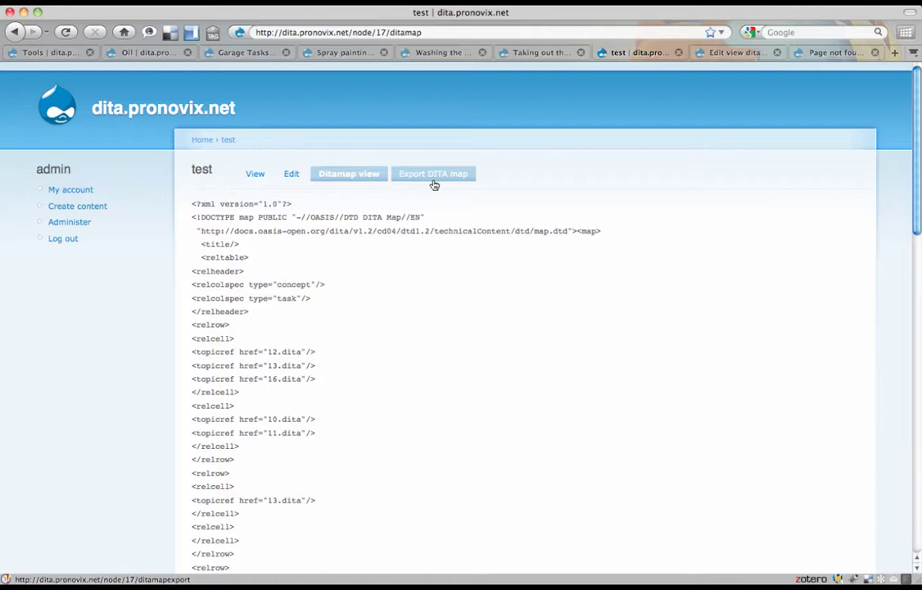
# - Open the test map's export form with Dita test vocabulary for reltables and pdf2 output
pyautogui.click(443, 170)
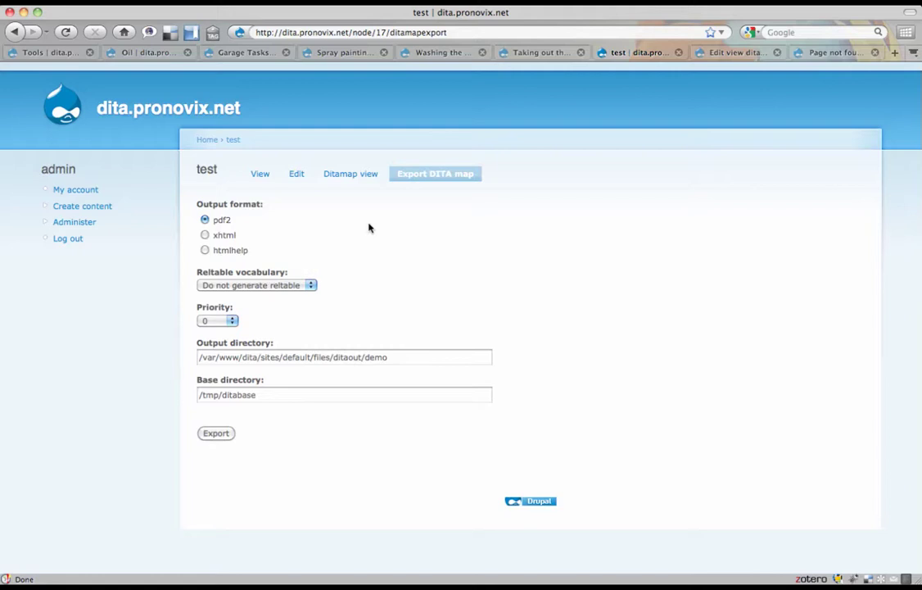
pyautogui.click(276, 284)
pyautogui.click(276, 278)
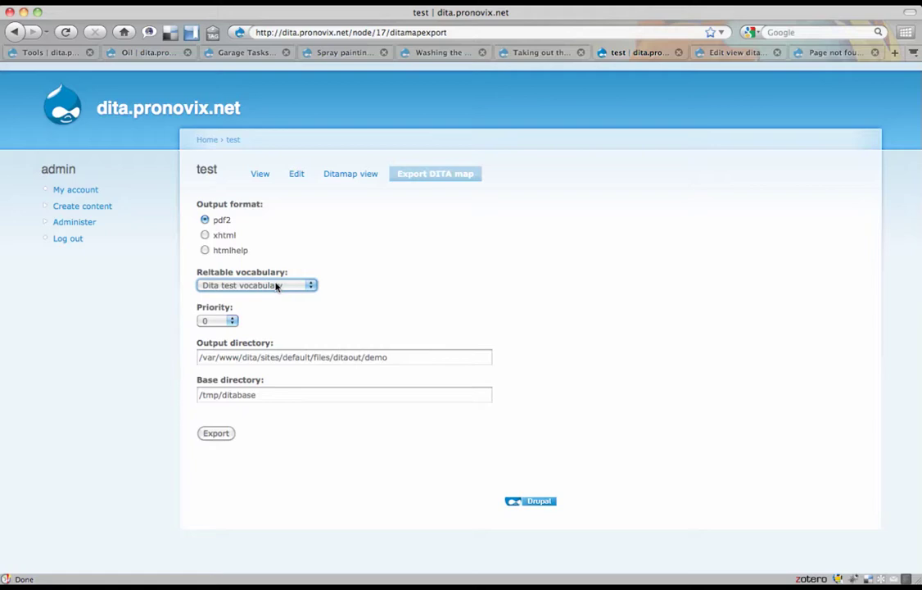
pyautogui.click(205, 220)
# - Check the Oil page and dita_topics view settings, then set the export priority to -20
pyautogui.click(143, 52)
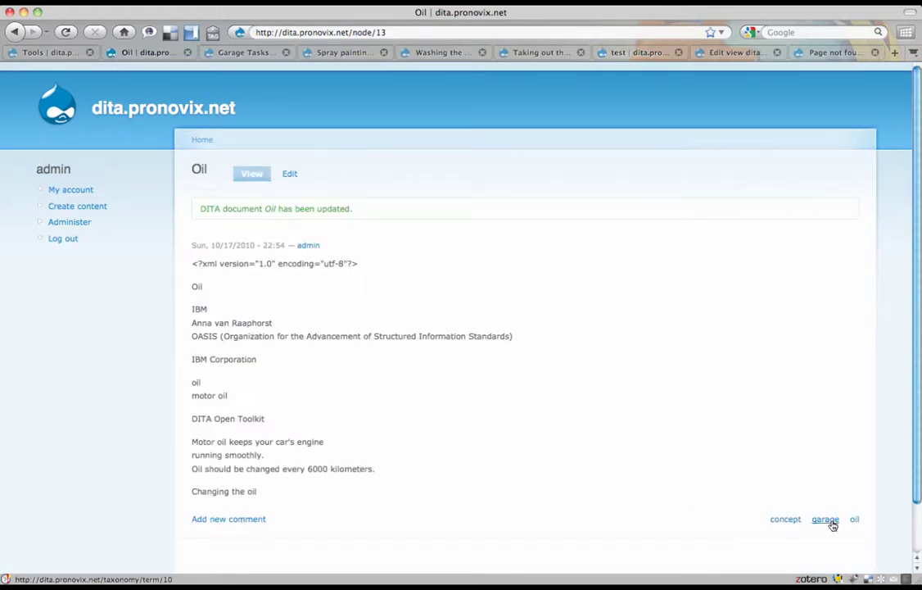
pyautogui.click(734, 56)
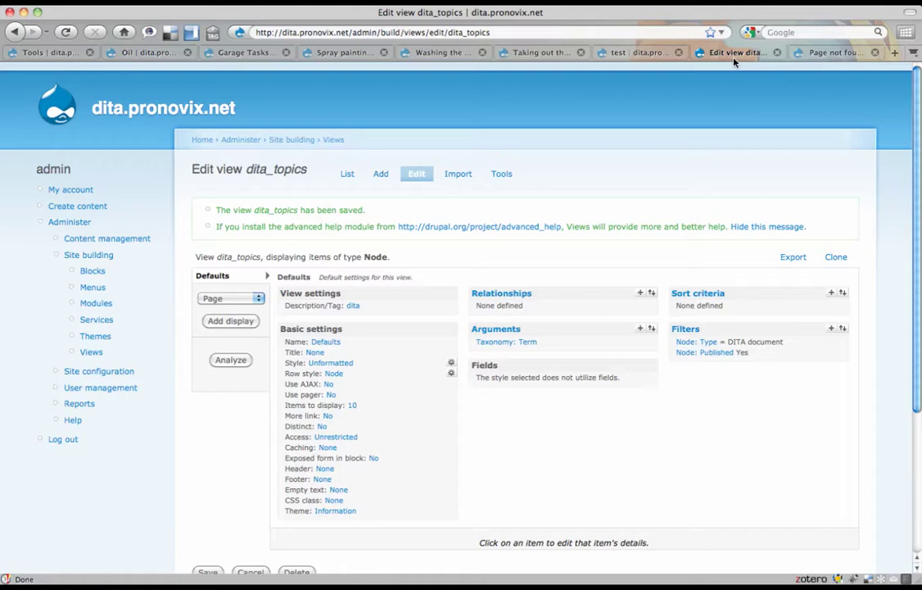
pyautogui.click(645, 52)
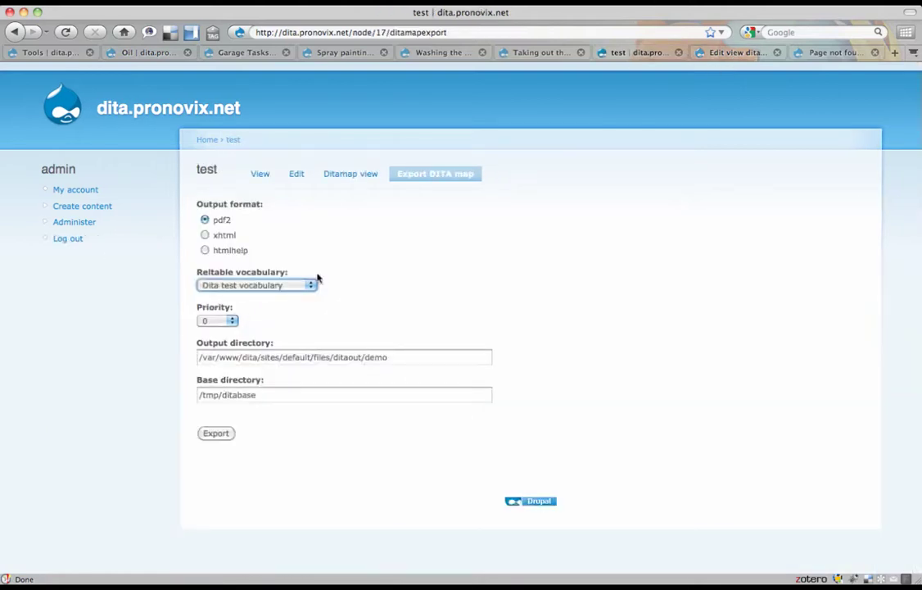
pyautogui.click(230, 320)
pyautogui.scroll(2, 214, 399)
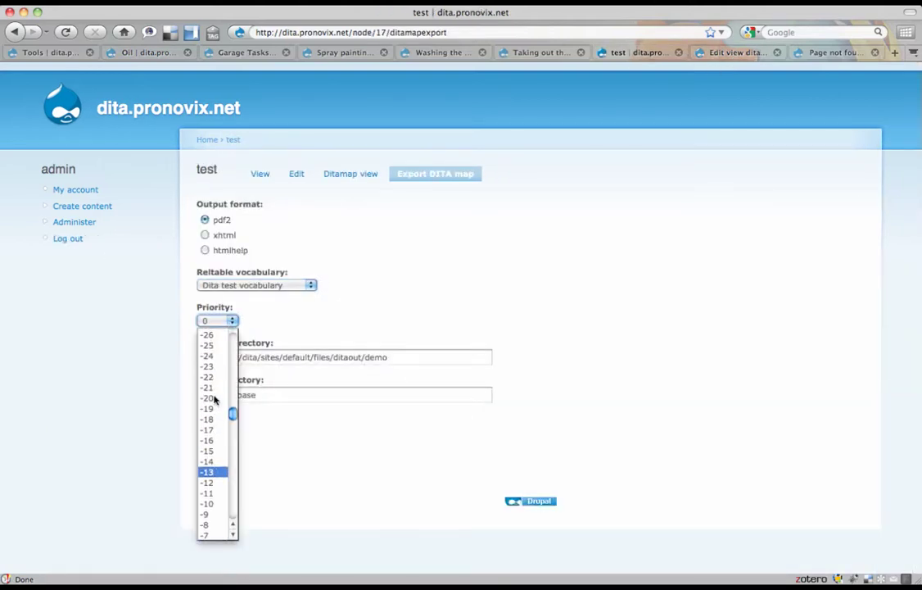
pyautogui.click(213, 399)
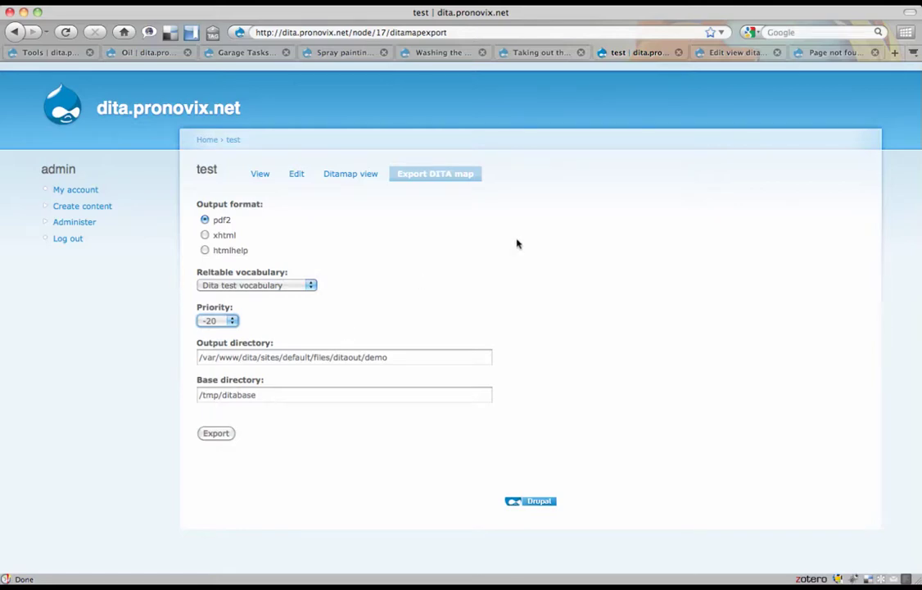
# - List the empty demo output folder over ssh, then change the export format to xhtml
pyautogui.hotkey('ctrl', 'Right')
pyautogui.write('ls')
pyautogui.press('Return')
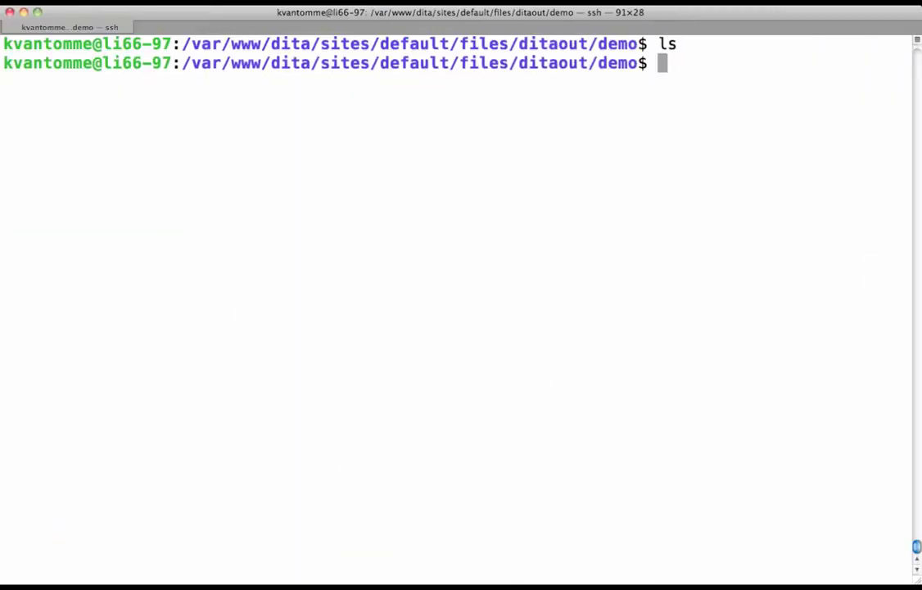
pyautogui.hotkey('ctrl', 'Left')
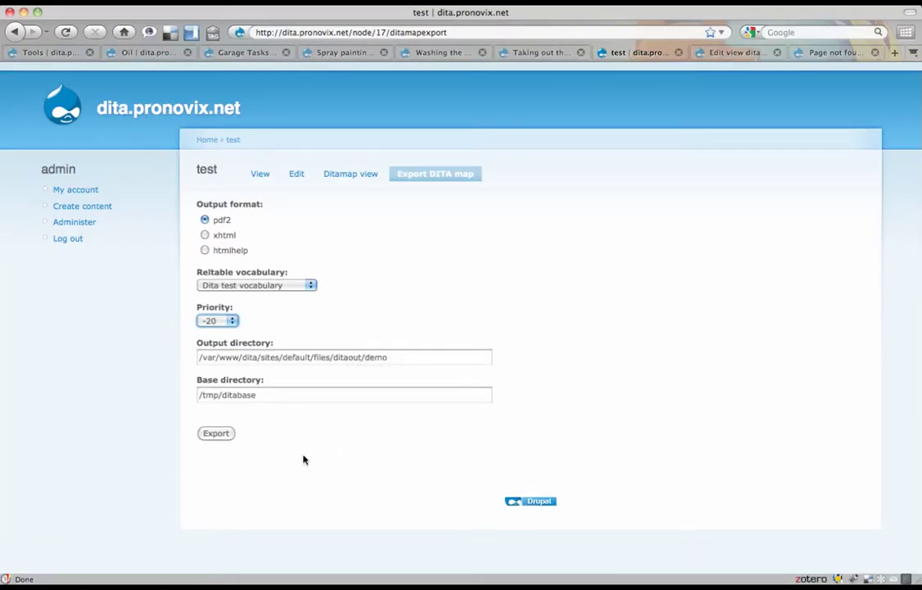
pyautogui.click(204, 235)
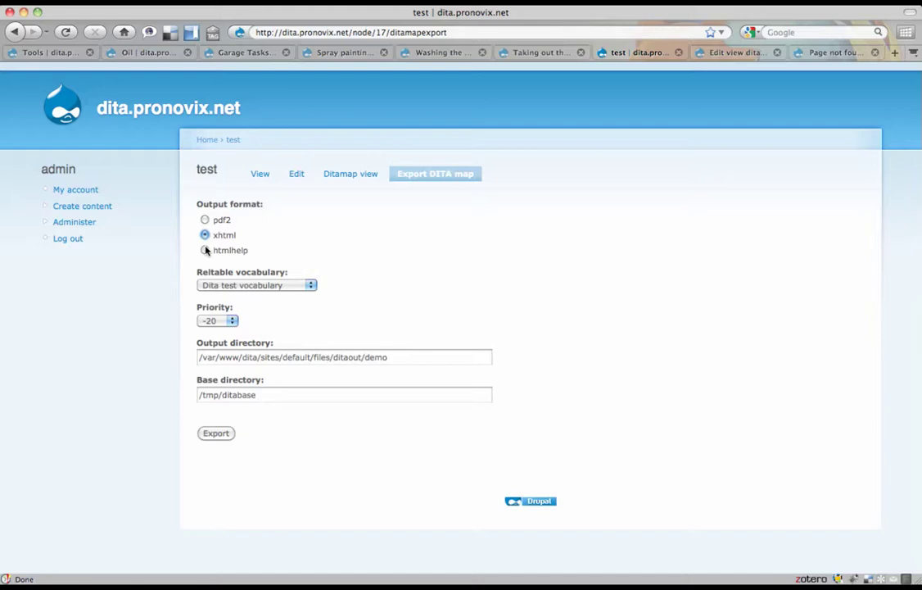
# - Schedule the test map's xhtml export and enter 'drush dita-convert-scheduled' in the ssh terminal
pyautogui.click(214, 434)
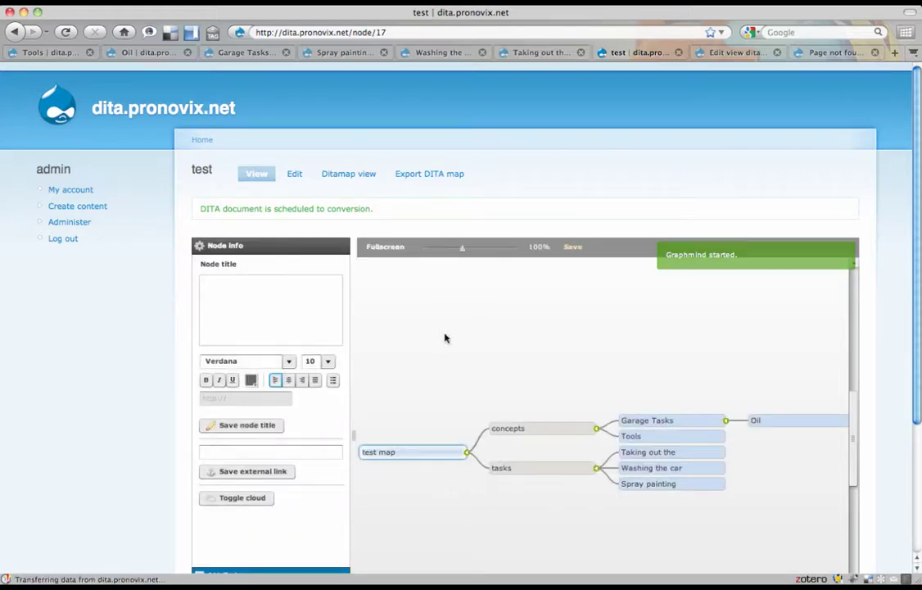
pyautogui.hotkey('ctrl', 'Right')
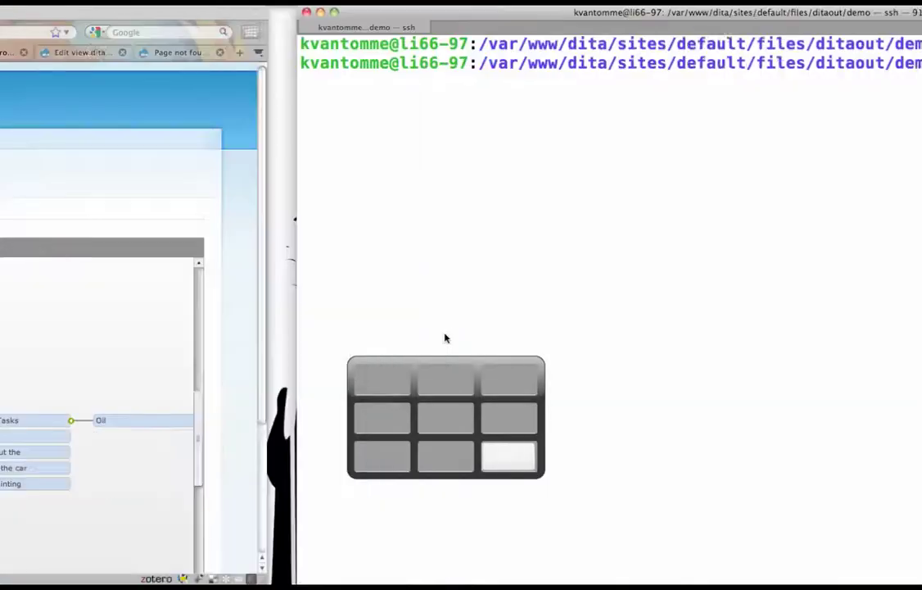
pyautogui.write('drush dita-convert-scheduled')
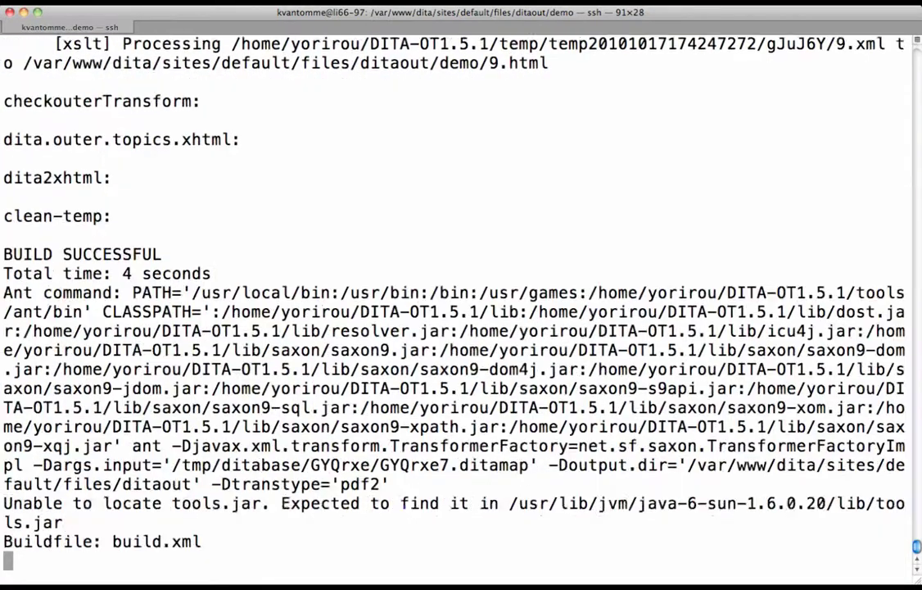
# - Confirm the demo folder holds index.html and numbered HTML pages, then return to the browser
pyautogui.write('ls')
pyautogui.press('Return')
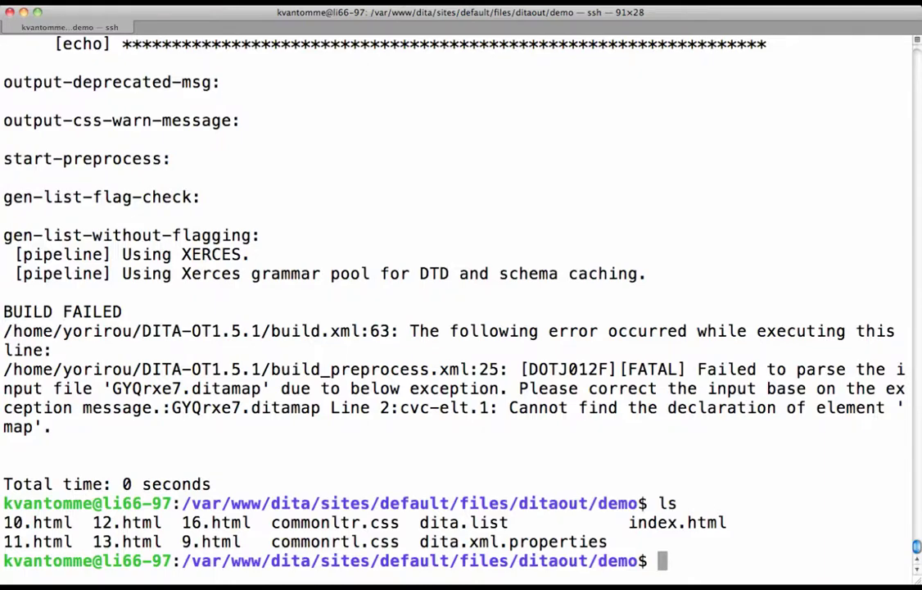
pyautogui.hotkey('ctrl', 'Right')
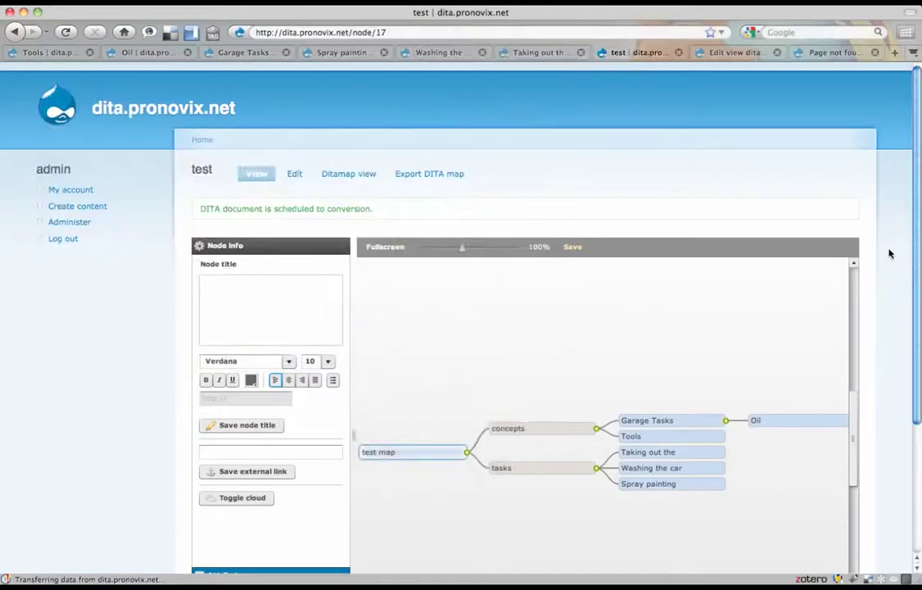
# - Reload the exported demo index.html and open its Oil topic page
pyautogui.click(807, 54)
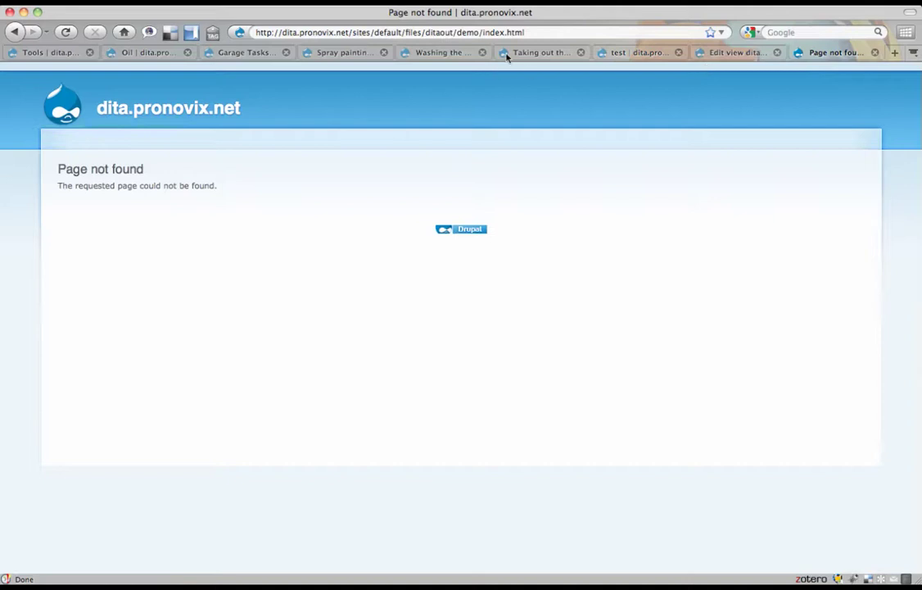
pyautogui.click(556, 32)
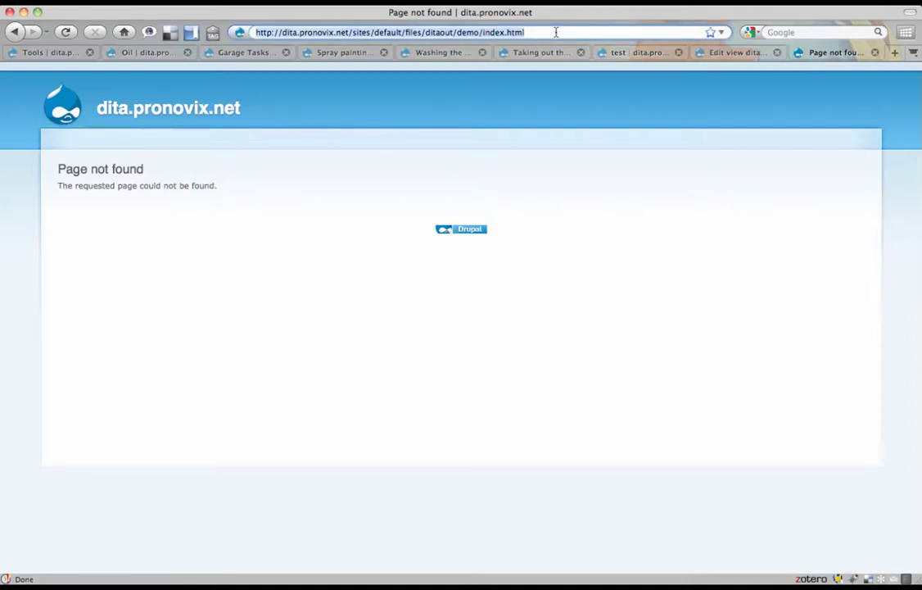
pyautogui.press('Return')
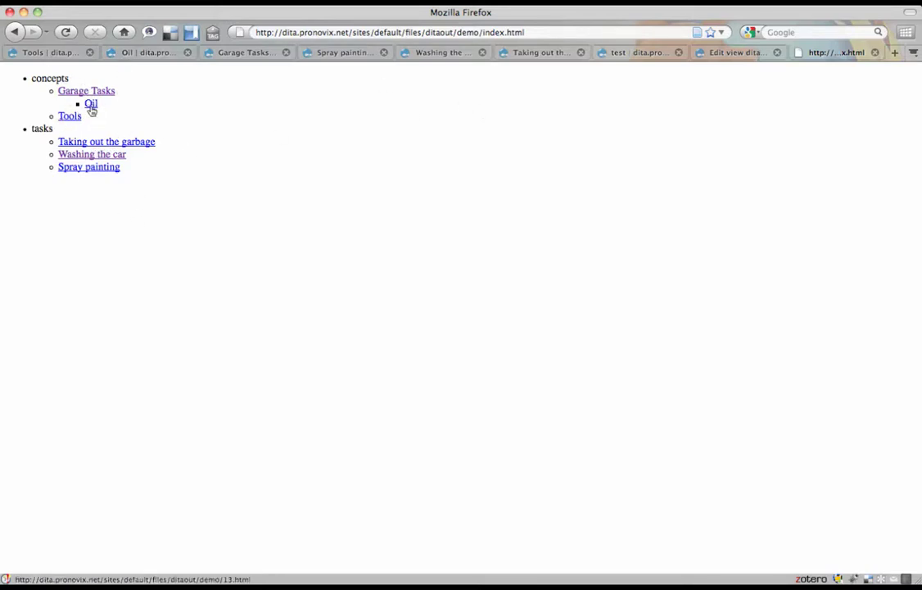
pyautogui.click(643, 52)
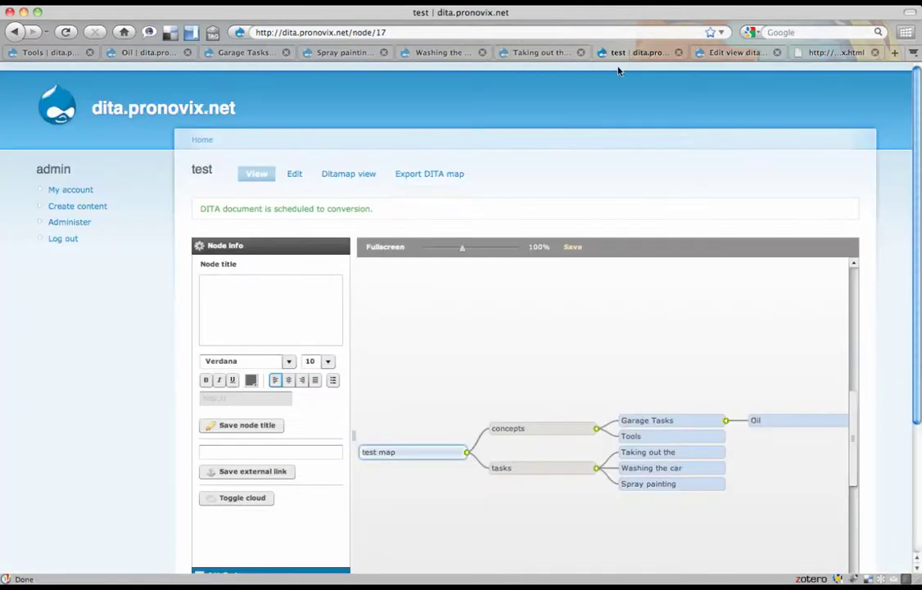
pyautogui.click(774, 420)
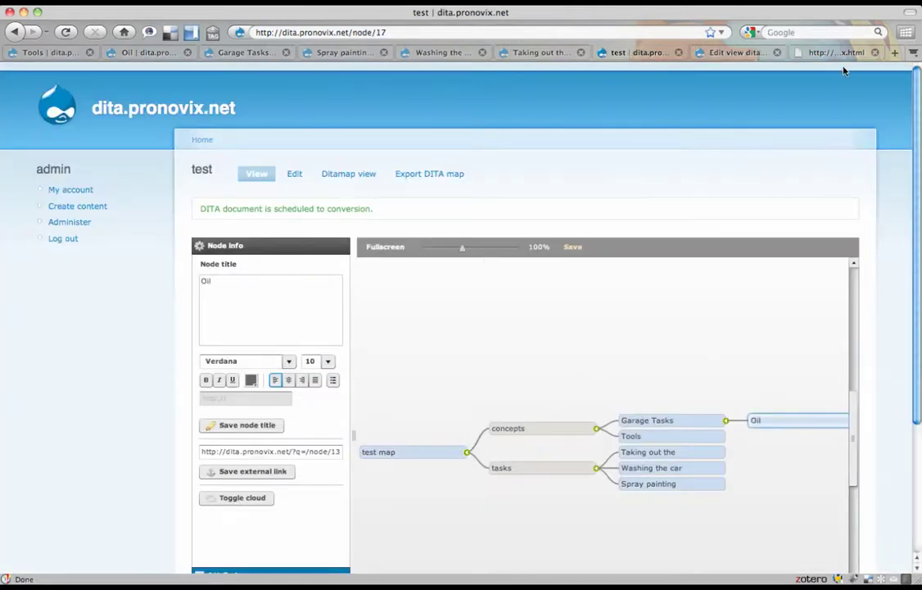
pyautogui.click(836, 53)
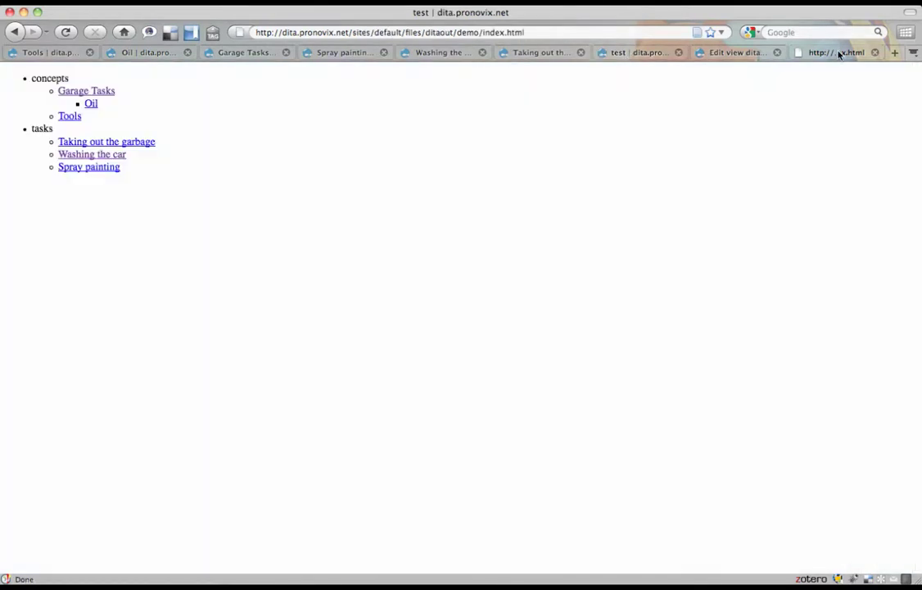
pyautogui.click(91, 105)
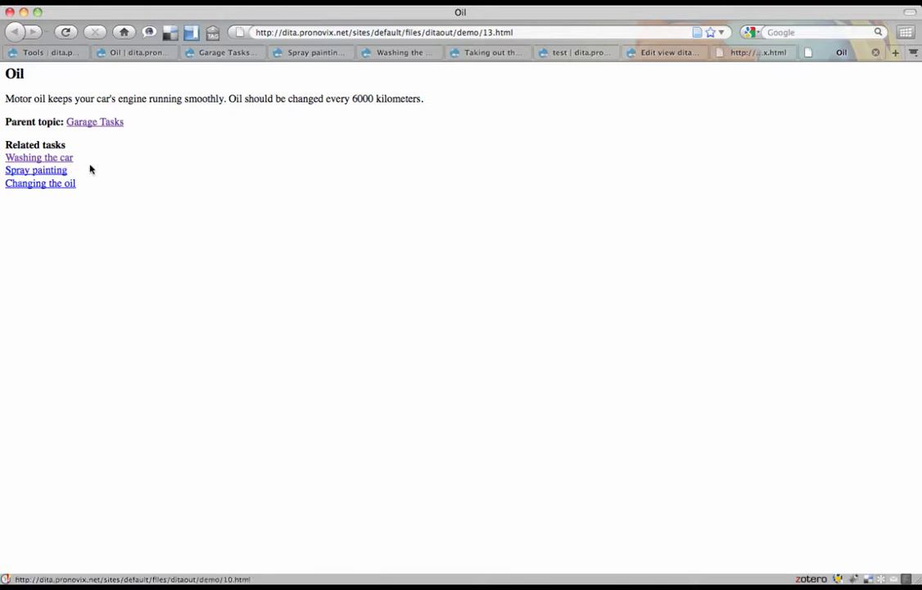
# - View the exported Spray painting page, close it, and return to the test map page
pyautogui.click(724, 53)
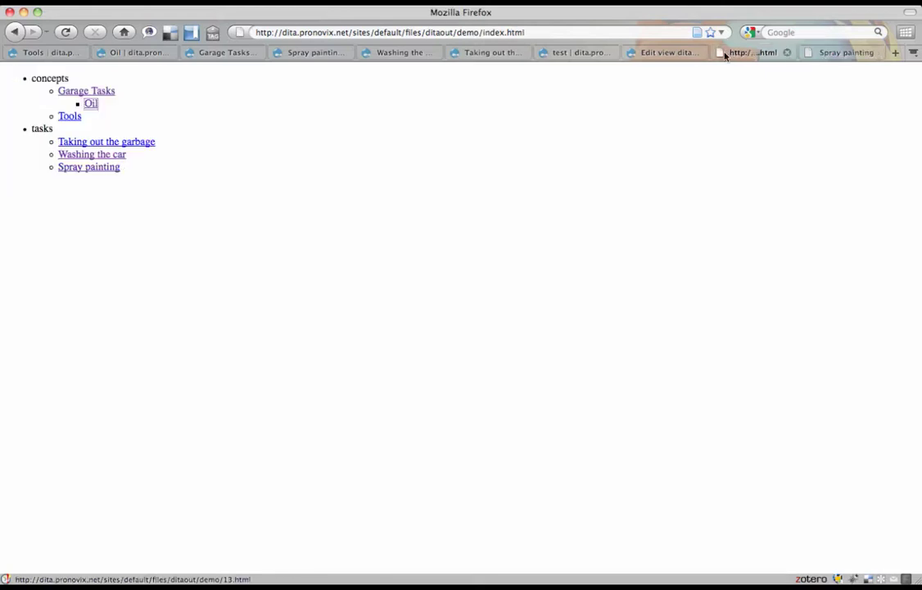
pyautogui.click(848, 52)
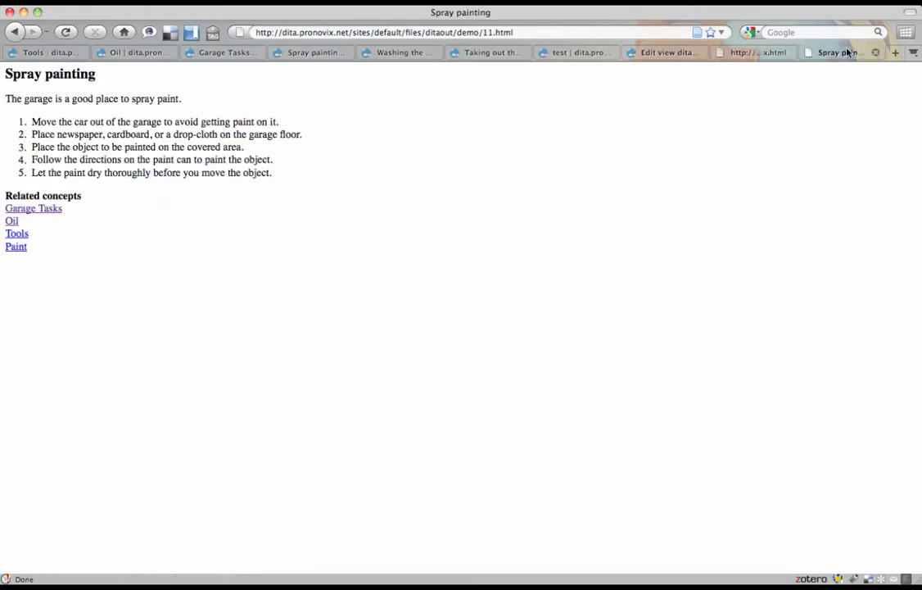
pyautogui.click(876, 52)
pyautogui.click(651, 52)
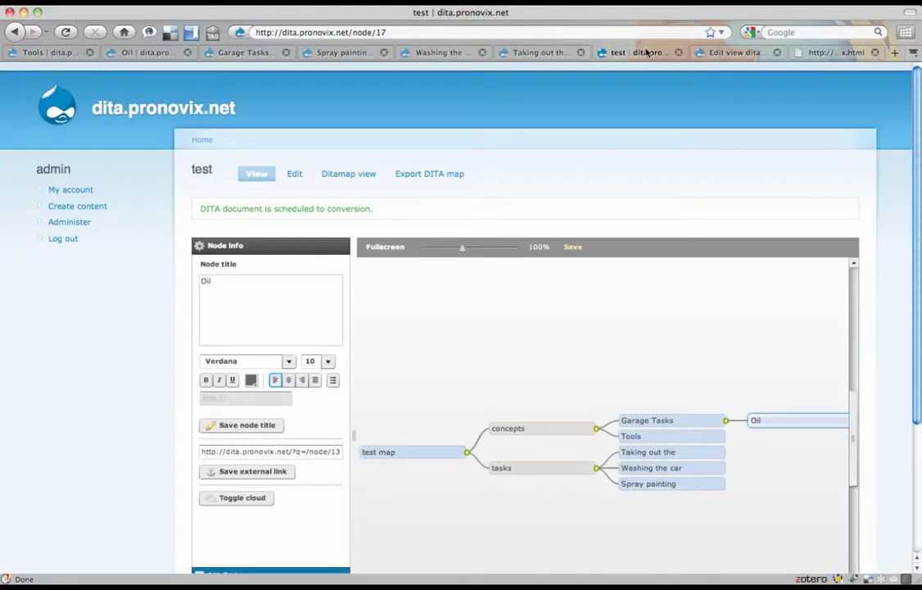
# - Set the test map's pdf2 export to priority -21 with Dita test vocabulary for reltables
pyautogui.click(430, 175)
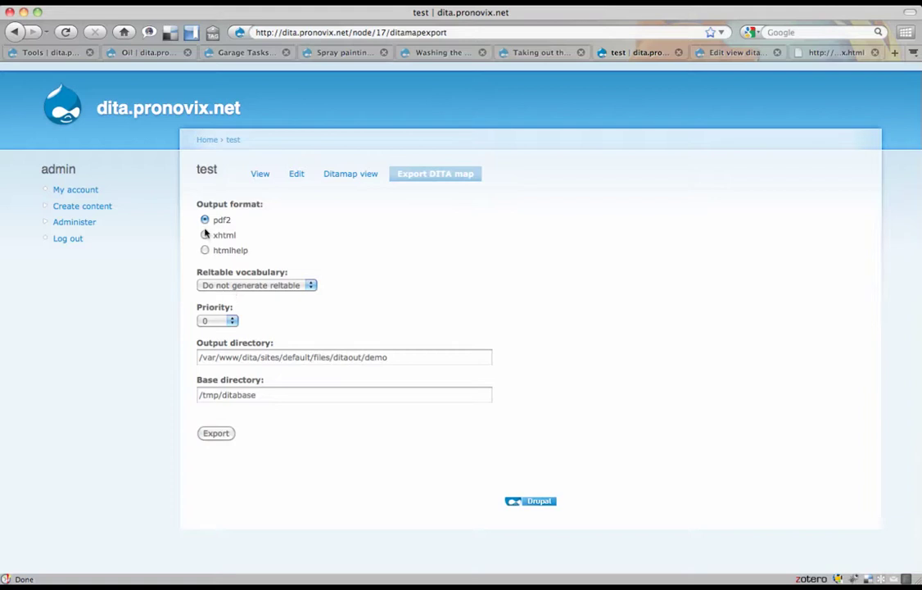
pyautogui.click(217, 321)
pyautogui.click(212, 329)
pyautogui.click(297, 287)
pyautogui.click(247, 296)
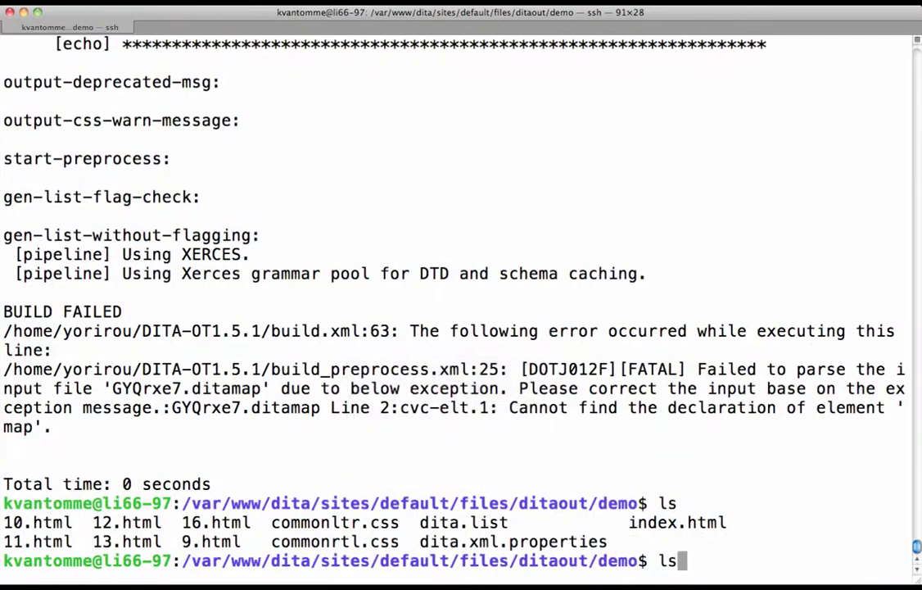
# - Run the scheduled conversion and list the new AxSrzU folder containing AxSrzU17.pdf
pyautogui.press('Return')
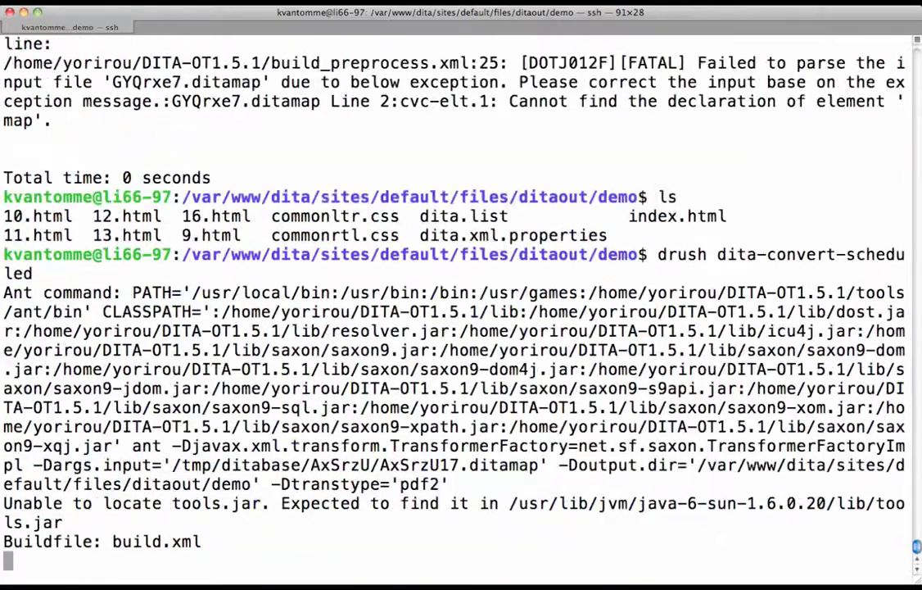
pyautogui.write('ls')
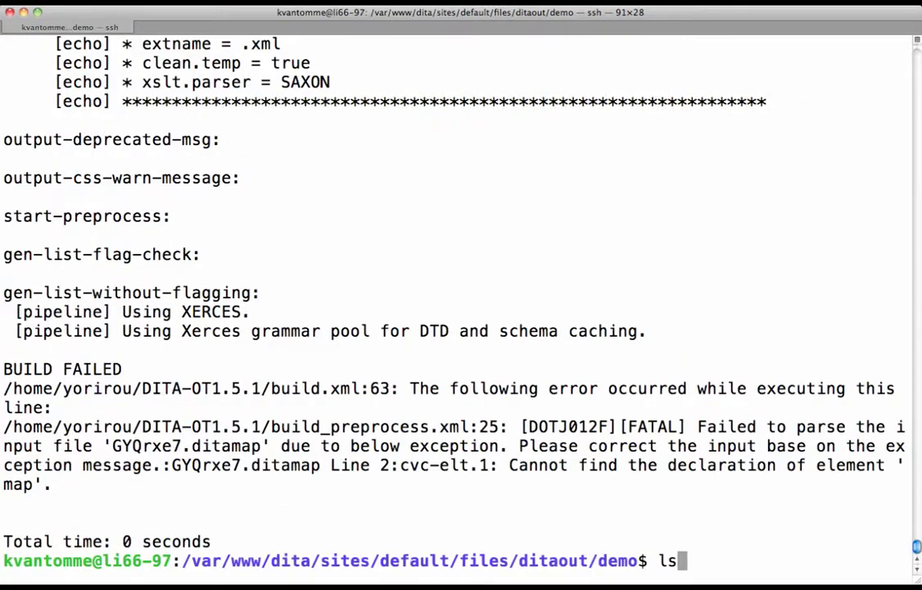
pyautogui.press('Return')
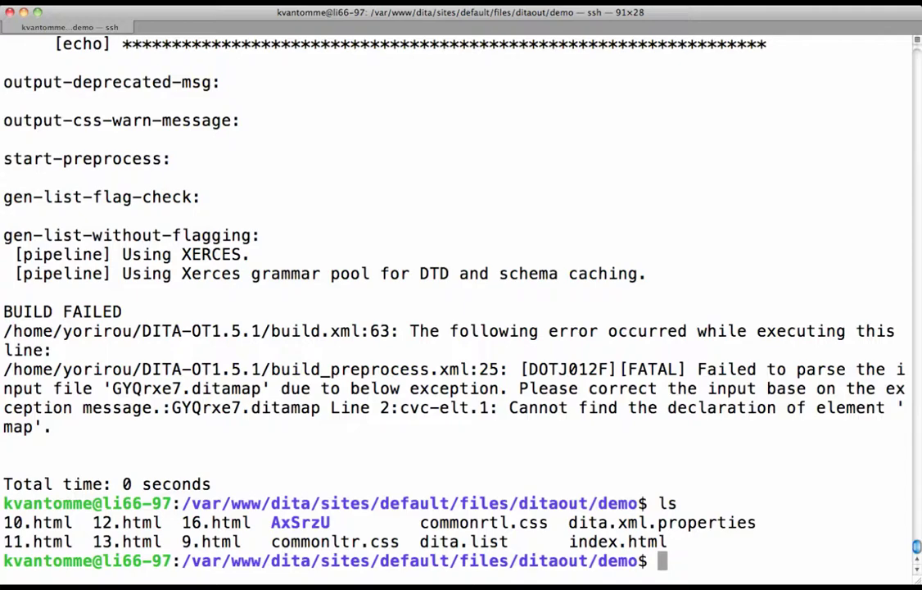
pyautogui.write('cd AxSrzU/')
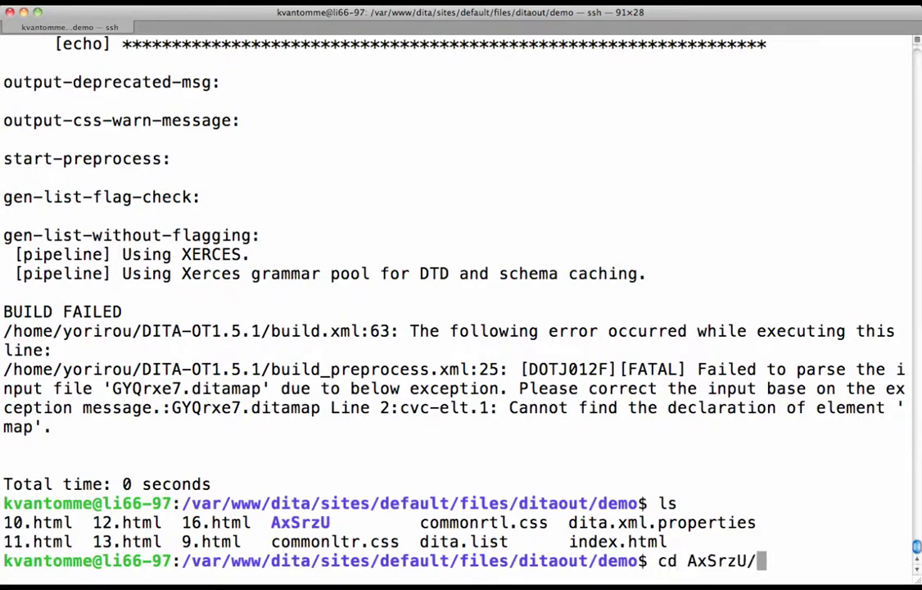
pyautogui.press('Return')
pyautogui.write('ls')
pyautogui.press('Return')
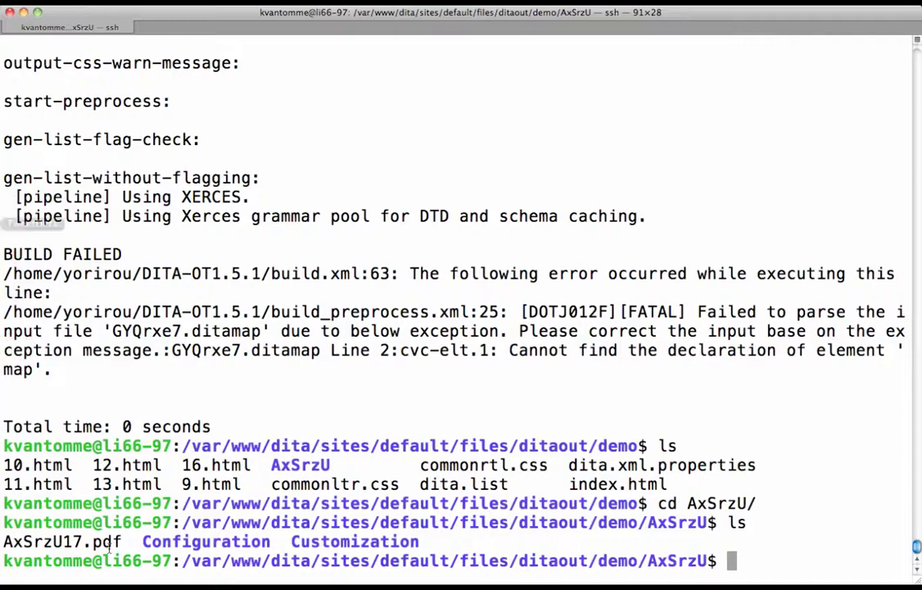
# - Copy the AxSrzU17.pdf file name and AxSrzU folder path for use in the browser
pyautogui.moveTo(122, 542); pyautogui.dragTo(2, 547)
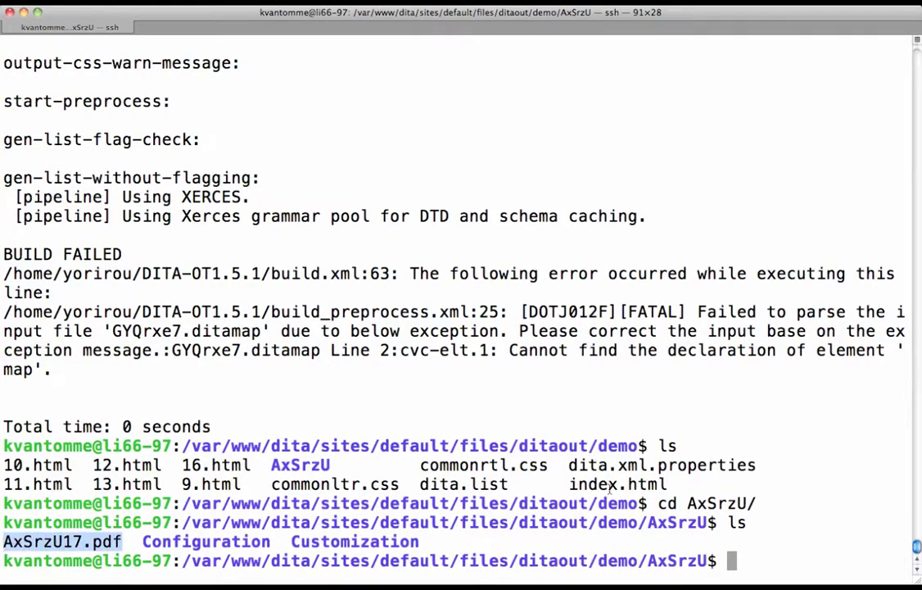
pyautogui.moveTo(709, 522); pyautogui.dragTo(321, 523)
pyautogui.press('super+c')
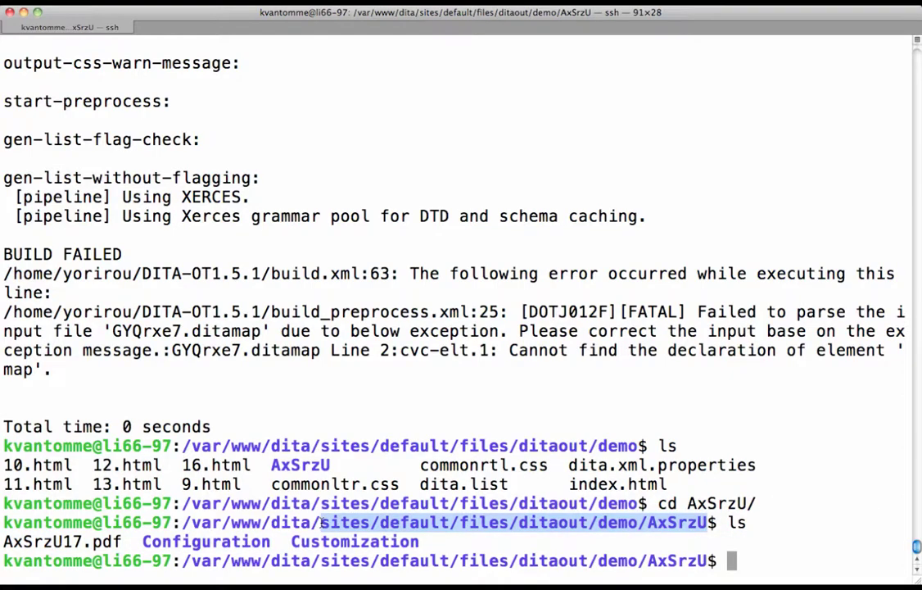
pyautogui.hotkey('ctrl', 'Left')
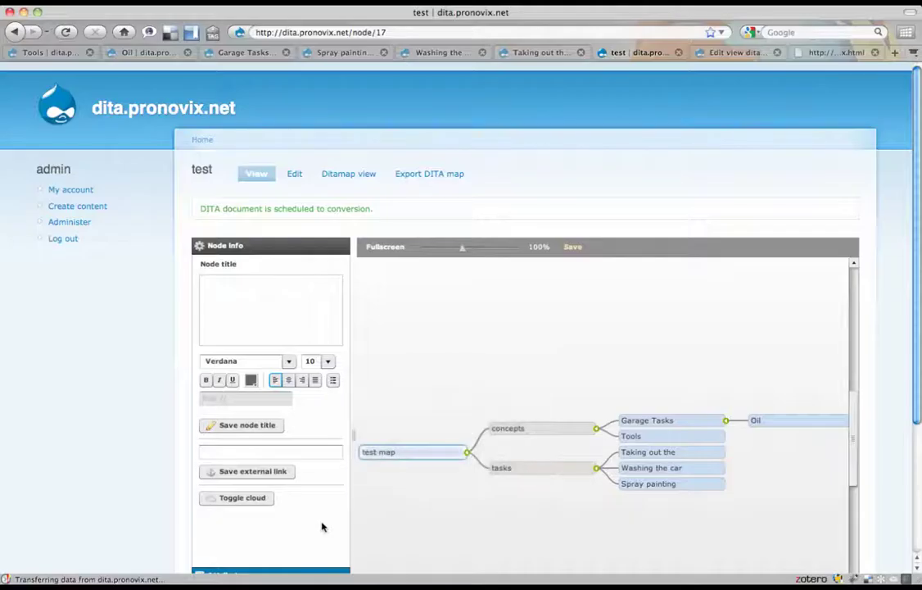
# - Load .../ditaout/demo/AxSrzU/AxSrzU17.pdf from the index tab and open it with Preview
pyautogui.click(831, 51)
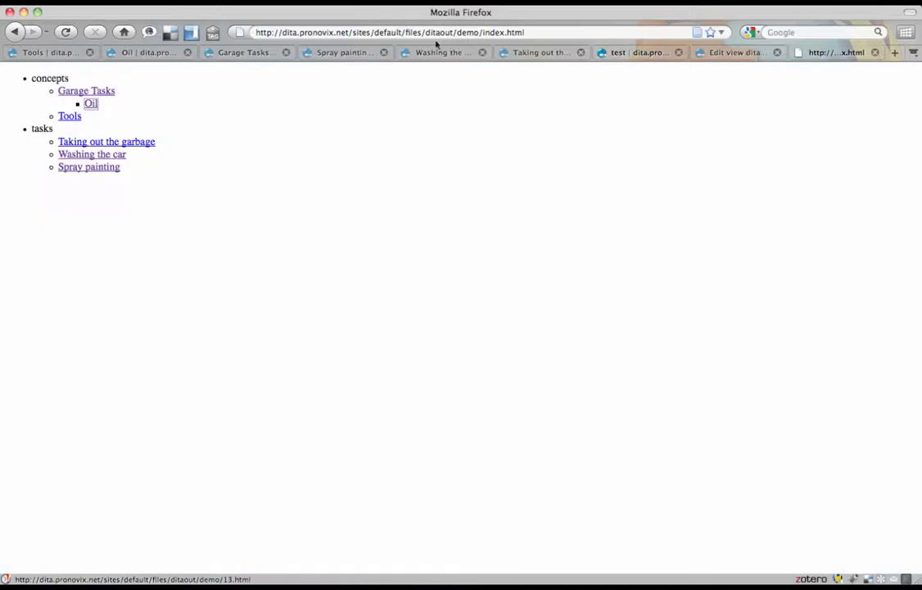
pyautogui.click(536, 34)
pyautogui.hotkey('shift', 'Left')
pyautogui.hotkey('shift', 'Left')
pyautogui.hotkey('shift', 'Left')
pyautogui.hotkey('shift', 'Left')
pyautogui.hotkey('shift', 'Left')
pyautogui.hotkey('shift', 'Left')
pyautogui.hotkey('shift', 'Left')
pyautogui.hotkey('shift', 'Left')
pyautogui.hotkey('shift', 'Left')
pyautogui.hotkey('shift', 'Left')
pyautogui.hotkey('shift', 'Left')
pyautogui.hotkey('shift', 'Left')
pyautogui.hotkey('shift', 'Left')
pyautogui.hotkey('shift', 'Left')
pyautogui.hotkey('shift', 'Left')
pyautogui.hotkey('shift', 'Left')
pyautogui.hotkey('shift', 'Left')
pyautogui.hotkey('shift', 'Left')
pyautogui.hotkey('shift', 'Left')
pyautogui.hotkey('shift', 'Left')
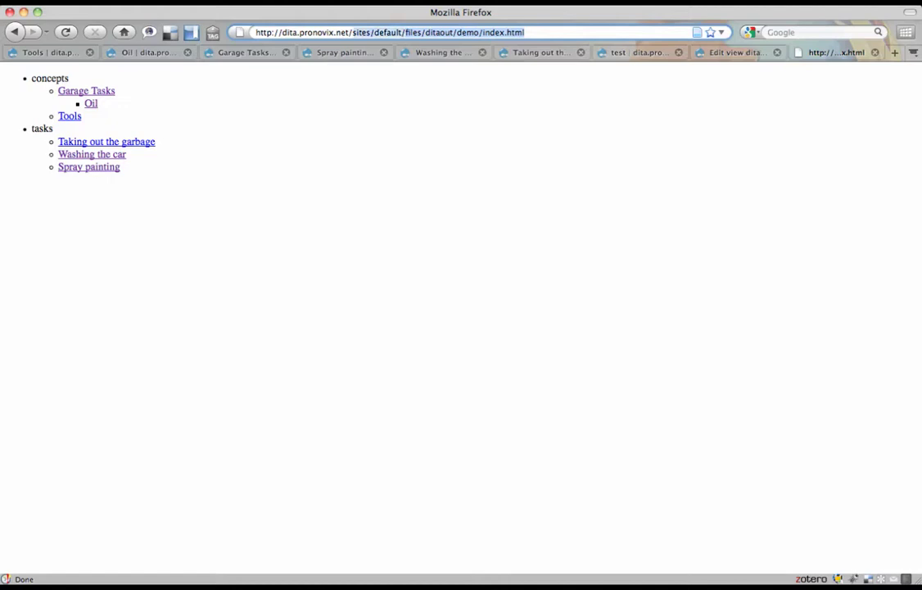
pyautogui.press('super+v')
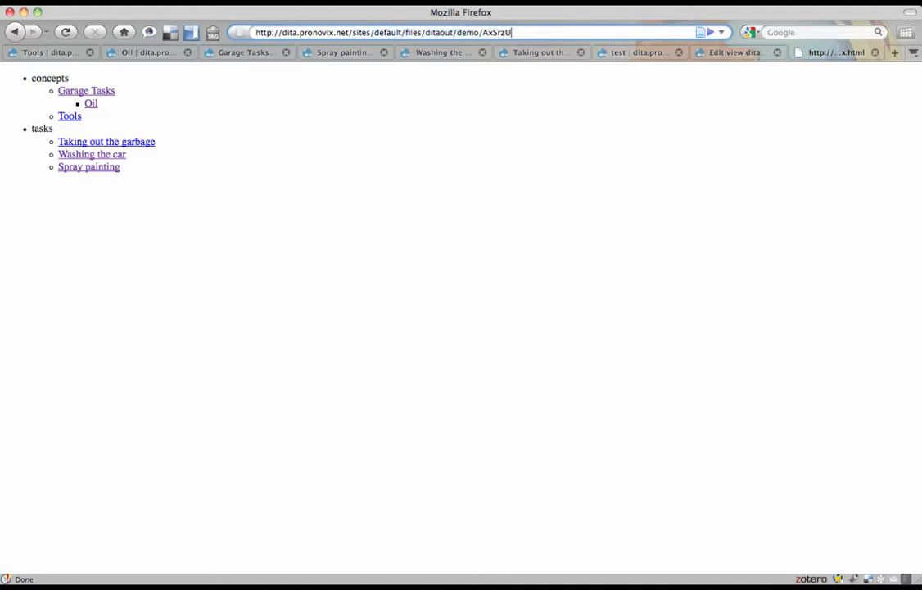
pyautogui.write('/AxSrzU17.pdf')
pyautogui.click(91, 103)
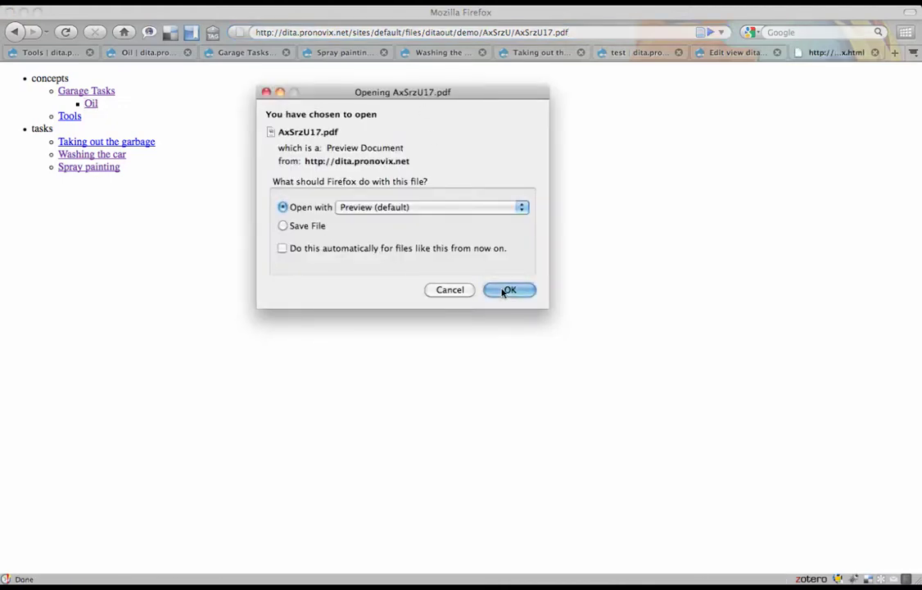
pyautogui.click(504, 292)
# - Read through the four PDF pages of concepts and tasks in Preview, then close it
pyautogui.scroll(-10, 502, 292)
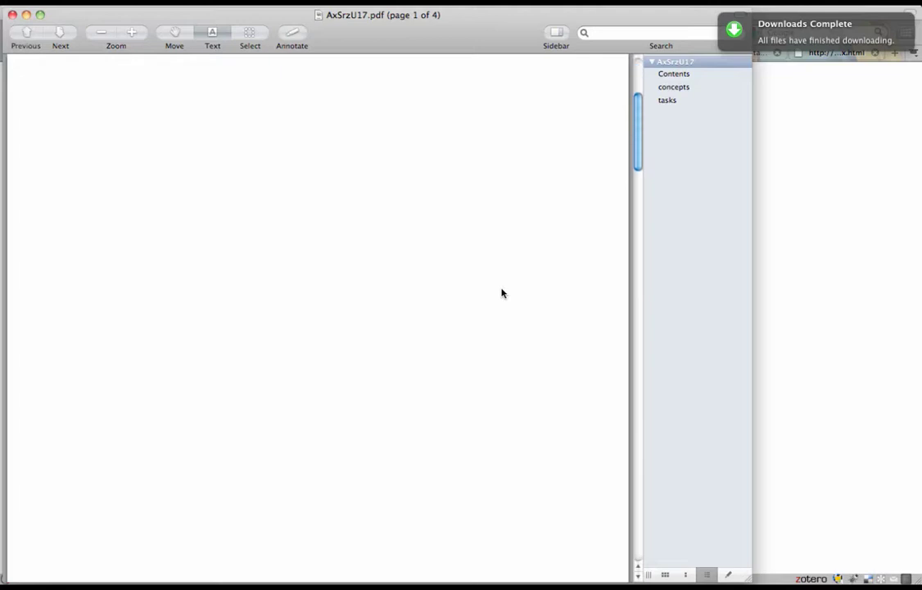
pyautogui.scroll(-1, 502, 293)
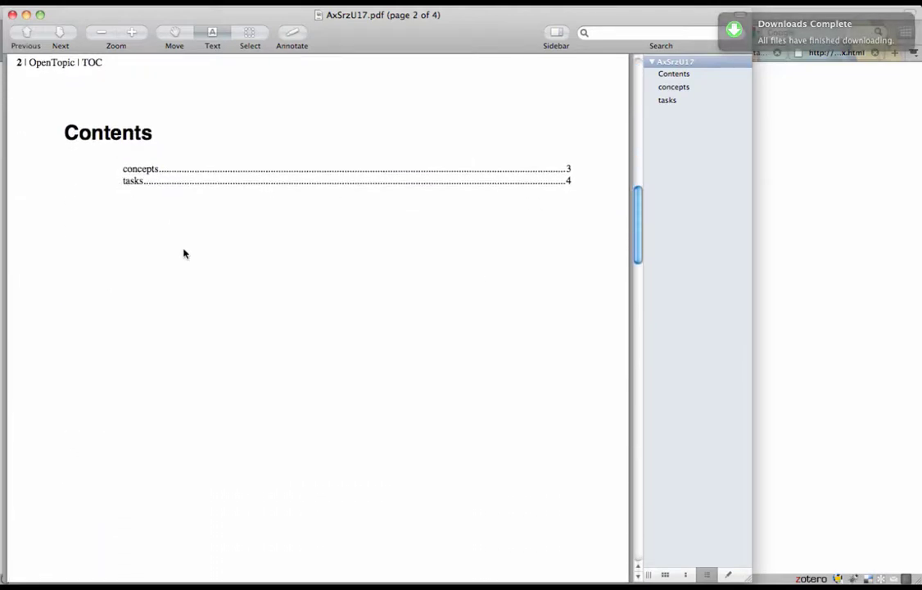
pyautogui.scroll(-10, 183, 253)
pyautogui.scroll(-15, 183, 254)
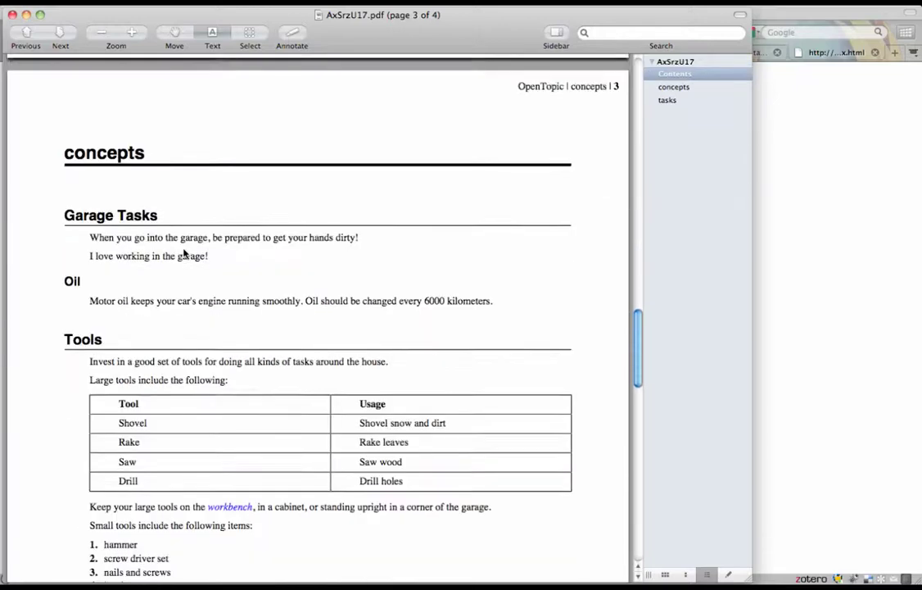
pyautogui.scroll(-15, 183, 253)
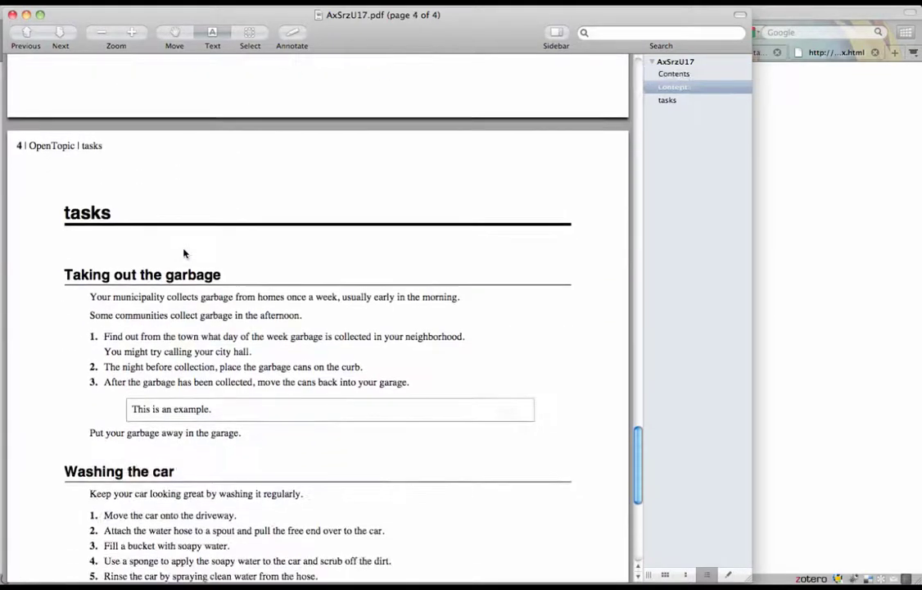
pyautogui.scroll(15, 184, 253)
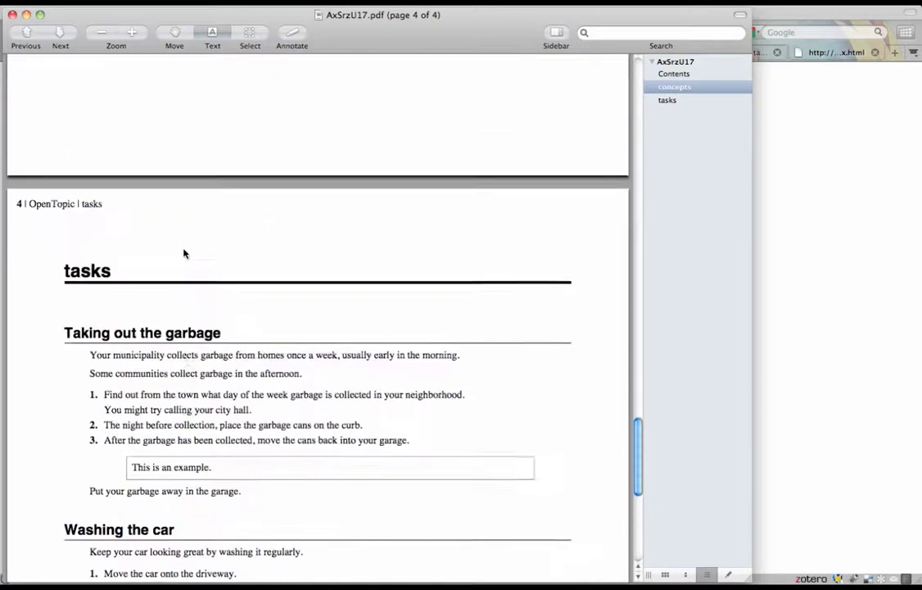
pyautogui.scroll(10, 184, 254)
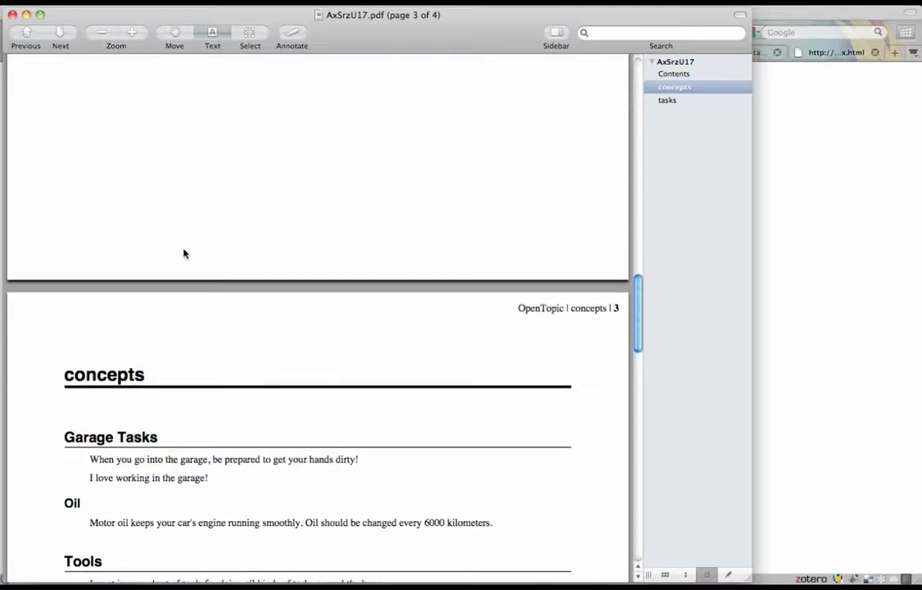
pyautogui.scroll(-8, 184, 253)
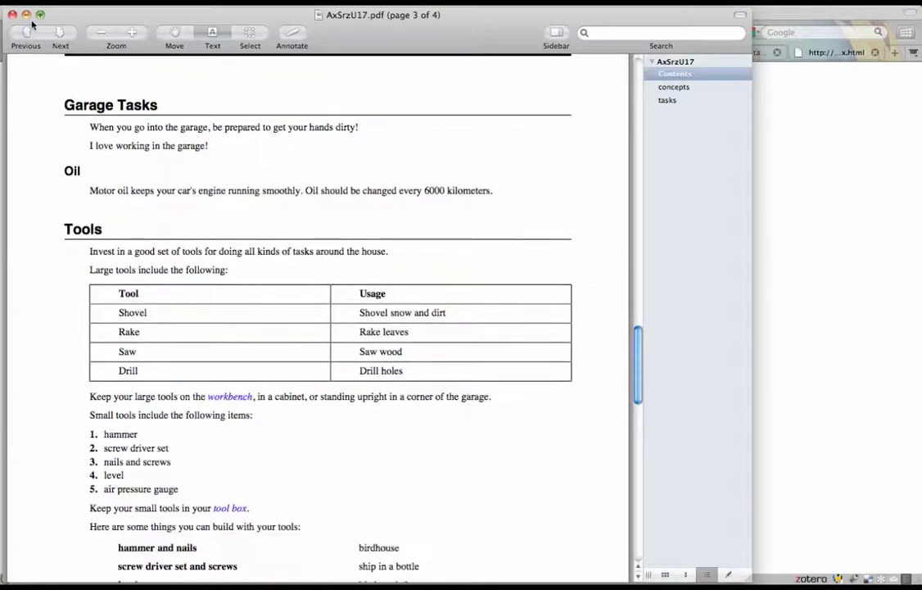
pyautogui.click(12, 15)
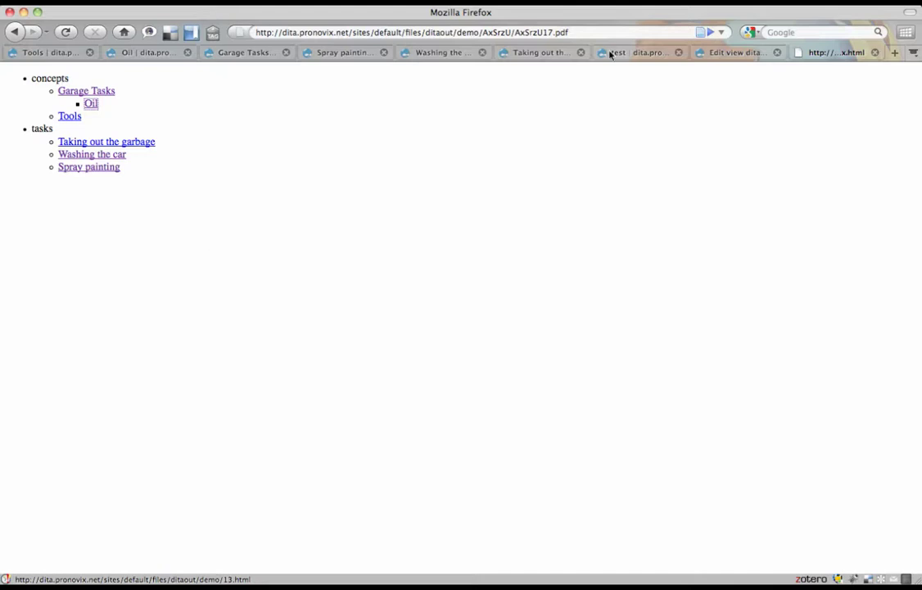
# - Check the test map's Export DITA map settings and dita_topics view, then return to its GraphMind map
pyautogui.click(634, 58)
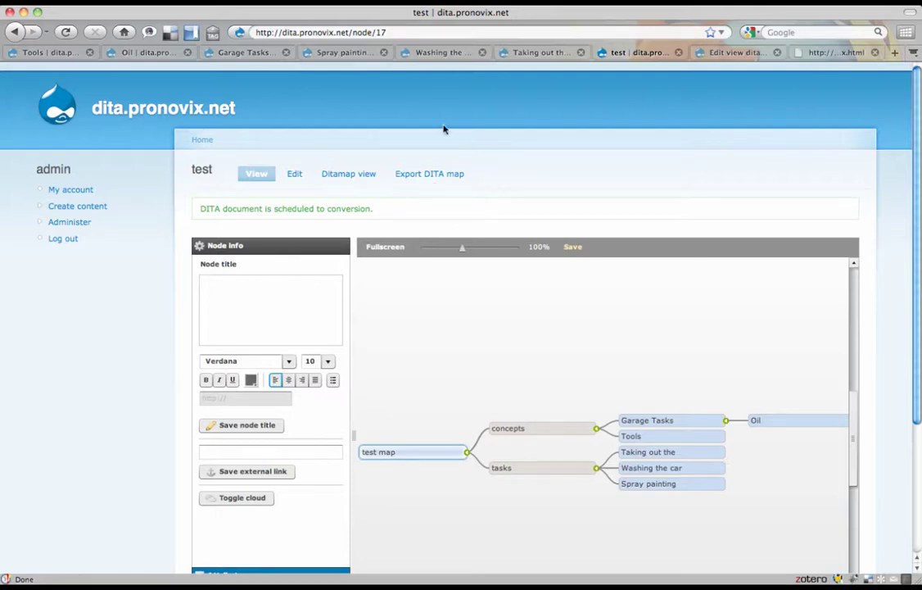
pyautogui.click(423, 174)
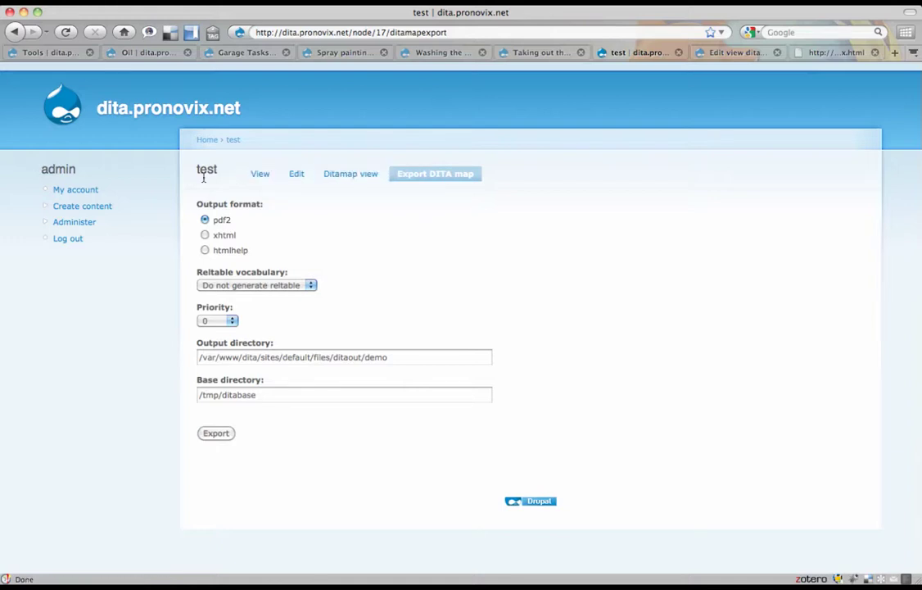
pyautogui.click(260, 176)
pyautogui.click(719, 57)
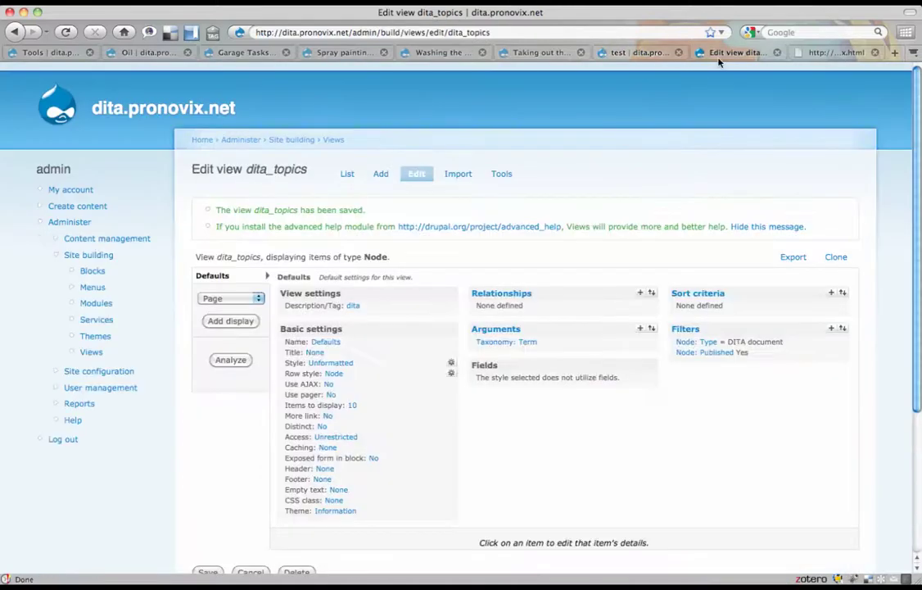
pyautogui.click(627, 58)
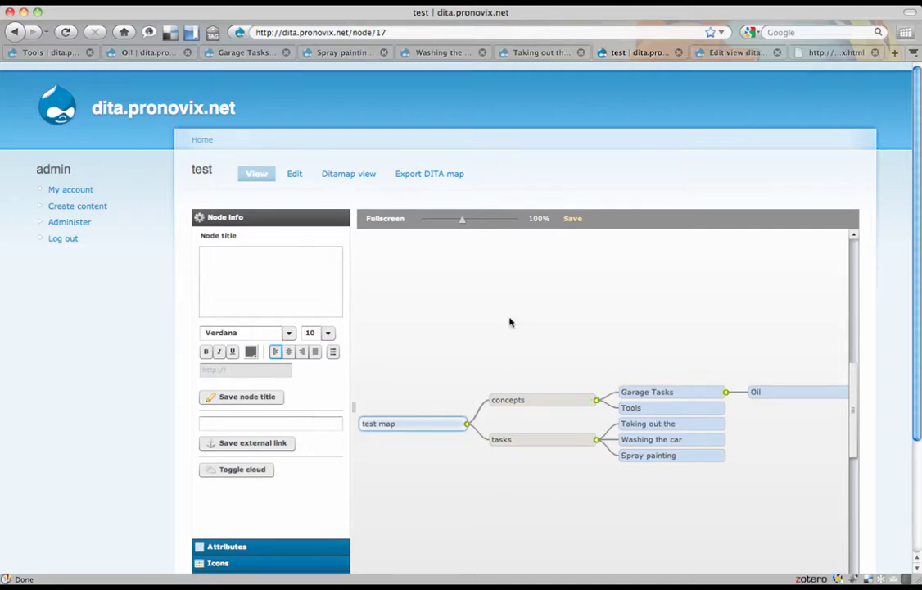
pyautogui.scroll(-3, 182, 305)
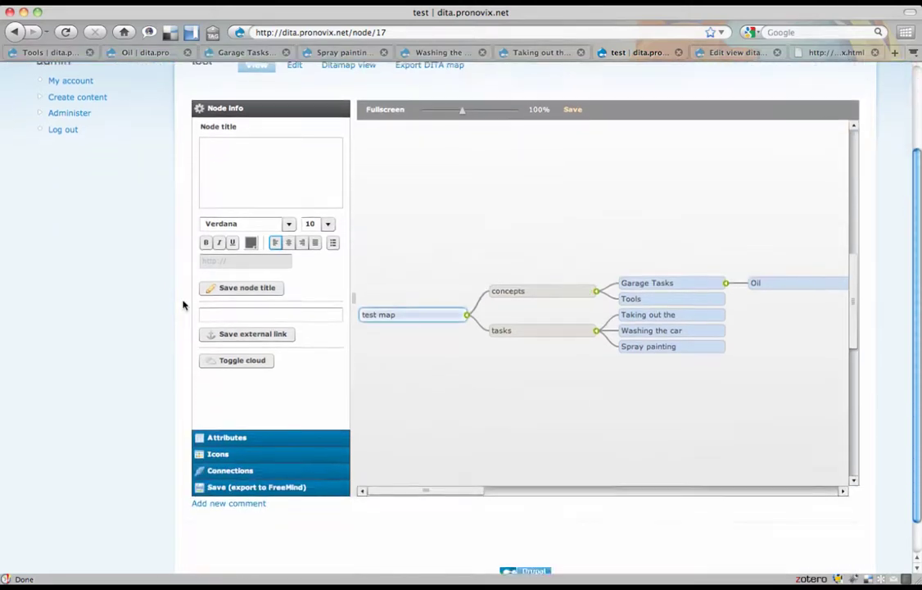
pyautogui.scroll(2, 183, 304)
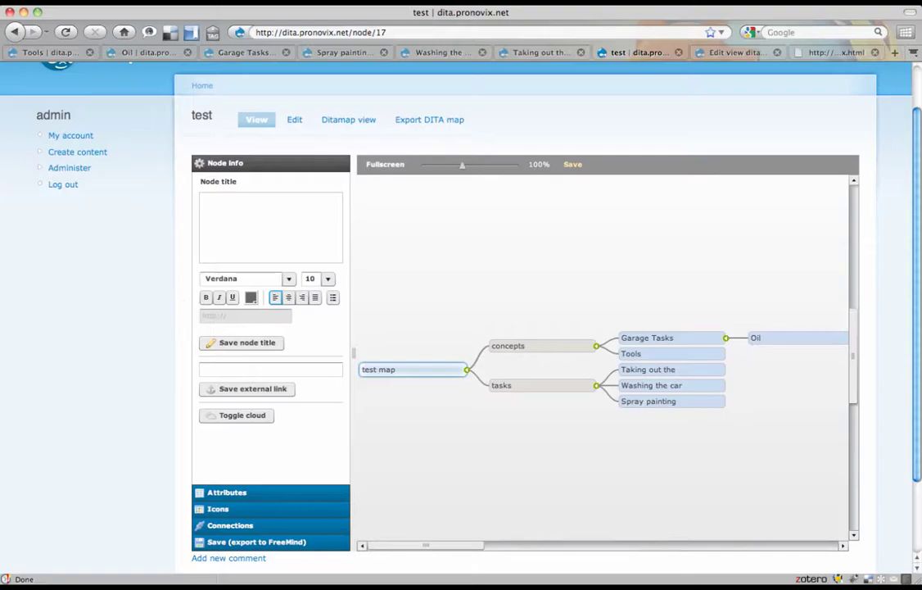